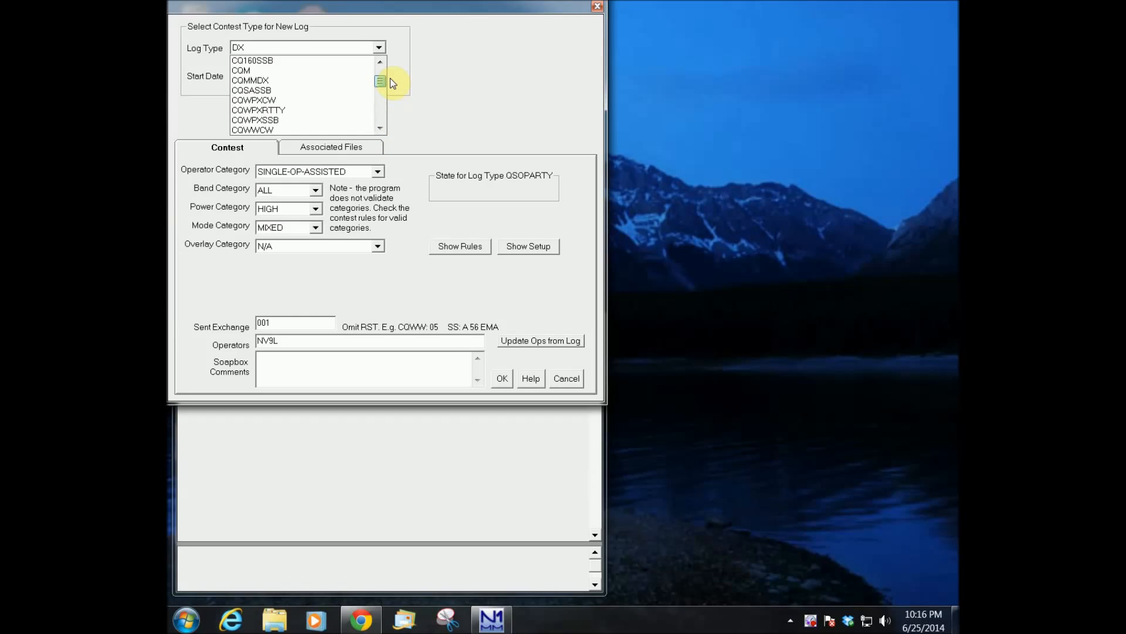
# Choose FD as the log type for the new contest log
pyautogui.click(383, 101)
pyautogui.click(381, 101)
pyautogui.click(381, 107)
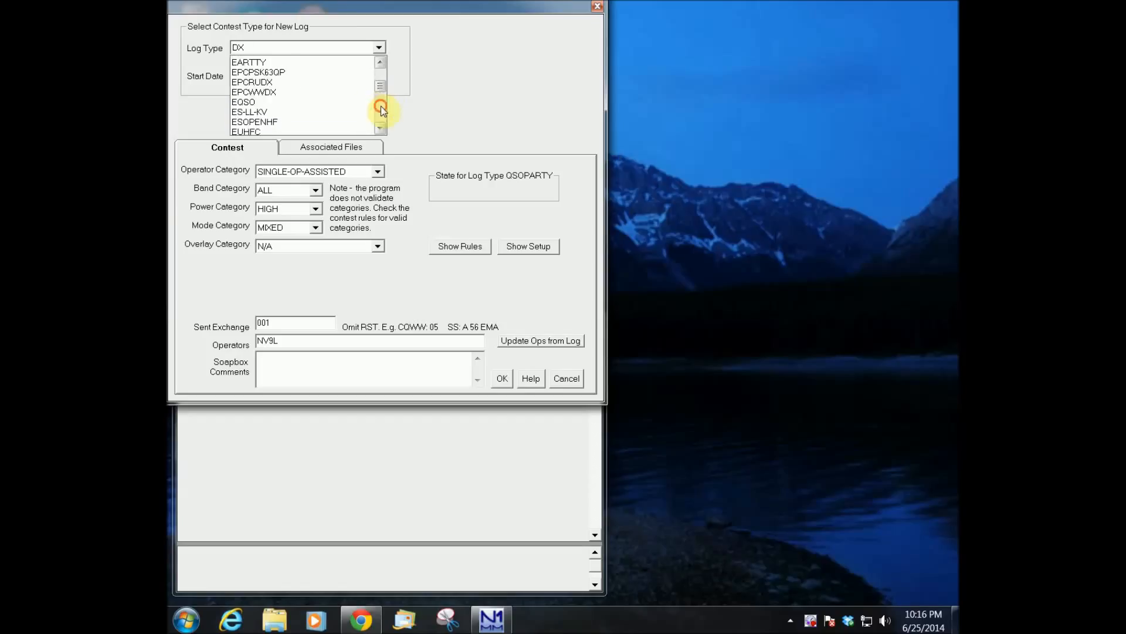
pyautogui.click(380, 116)
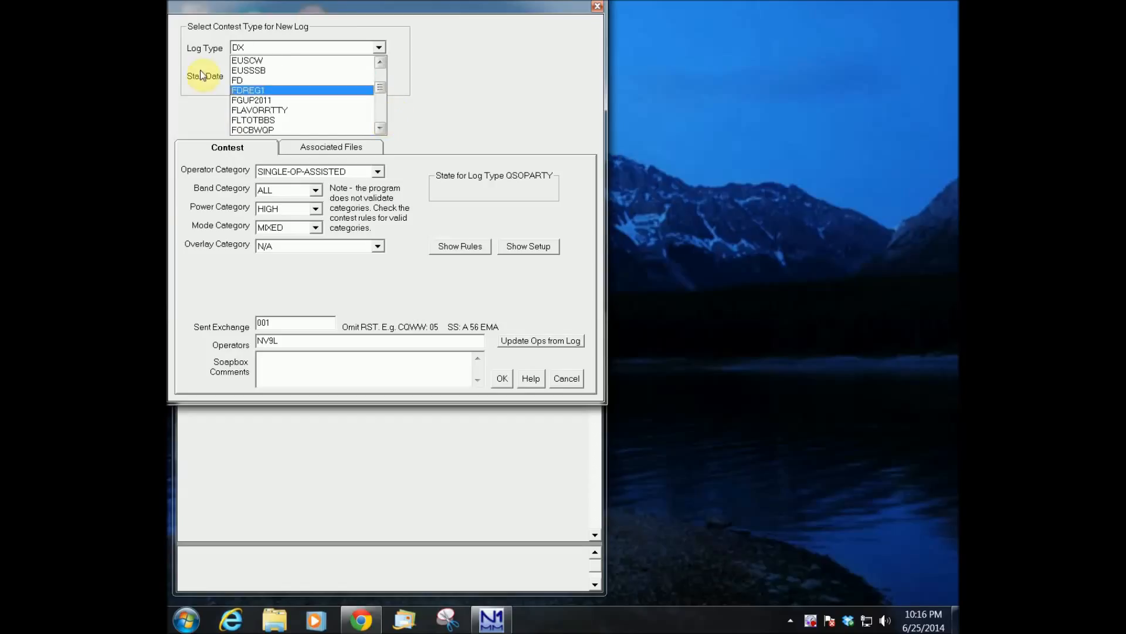
pyautogui.click(243, 80)
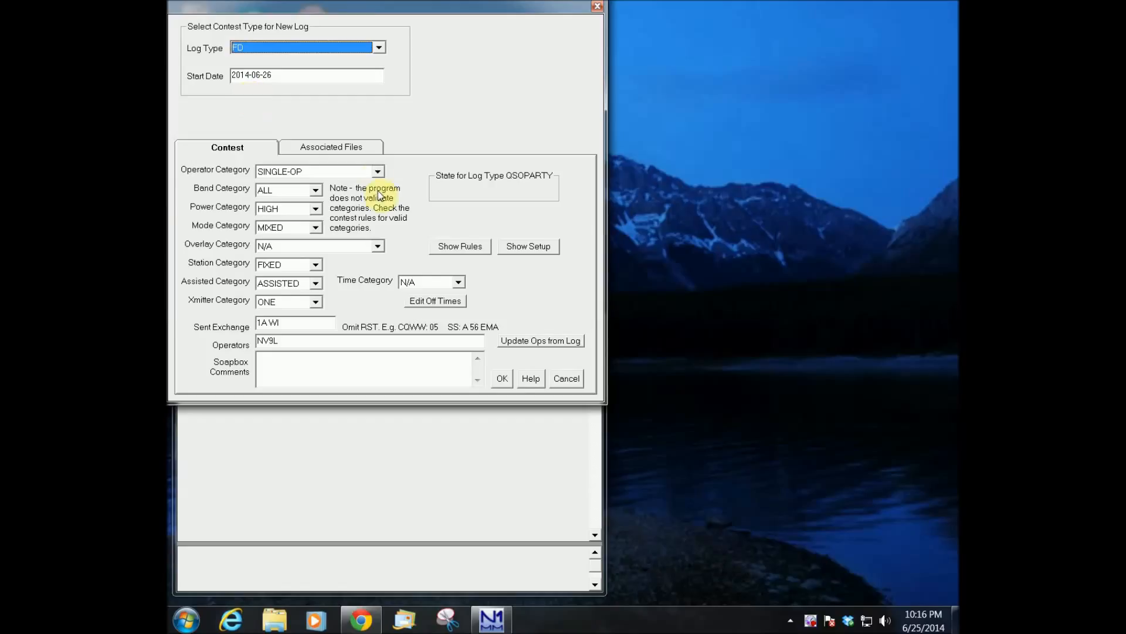
# Set the operator category to SINGLE-OP, the band category to ALL and the power category to LOW
pyautogui.click(376, 171)
pyautogui.click(300, 186)
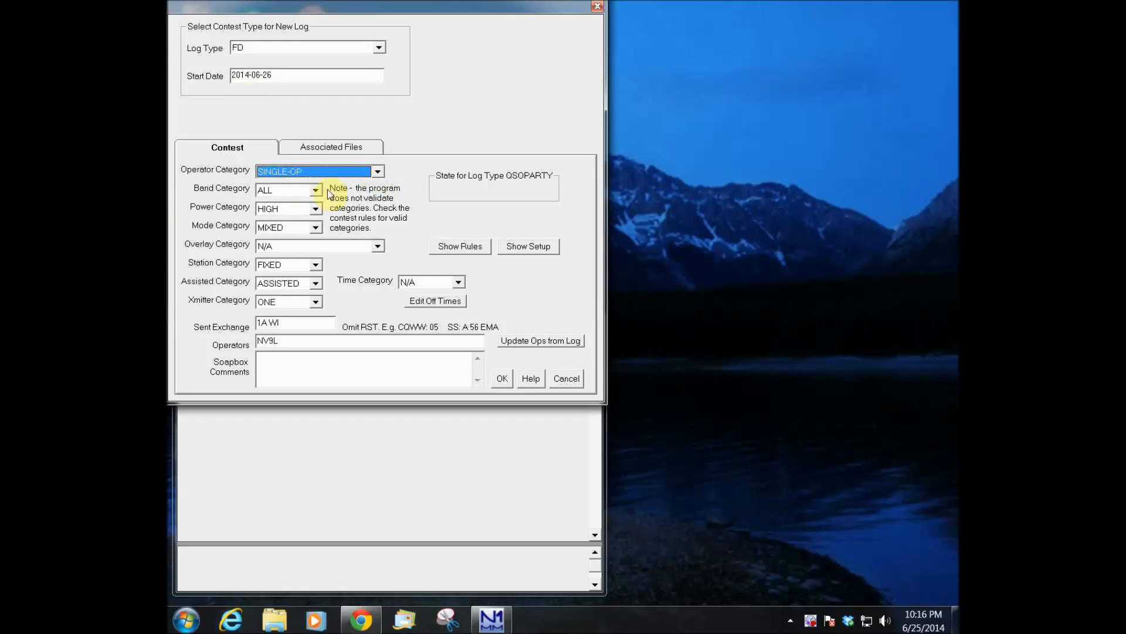
pyautogui.click(315, 190)
pyautogui.click(311, 199)
pyautogui.click(315, 211)
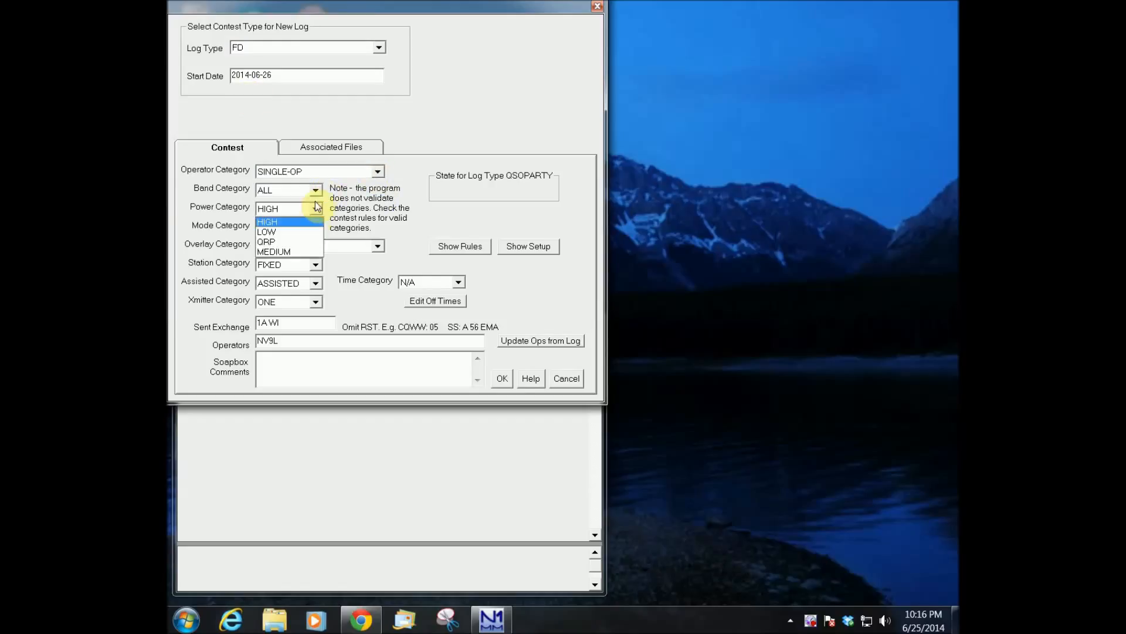
pyautogui.click(291, 231)
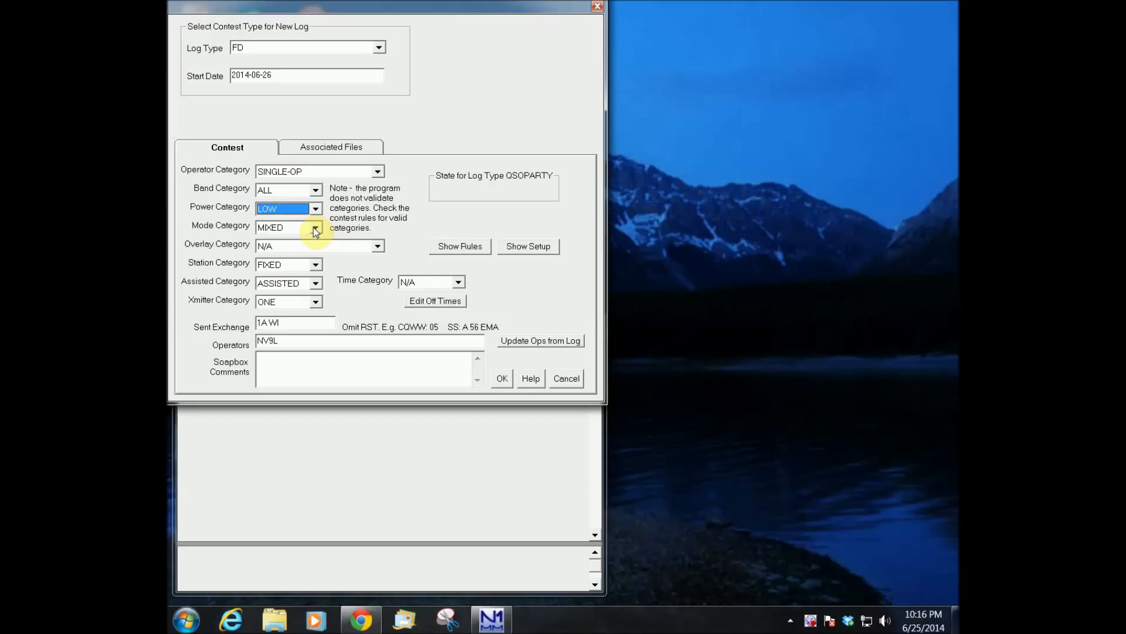
pyautogui.click(377, 172)
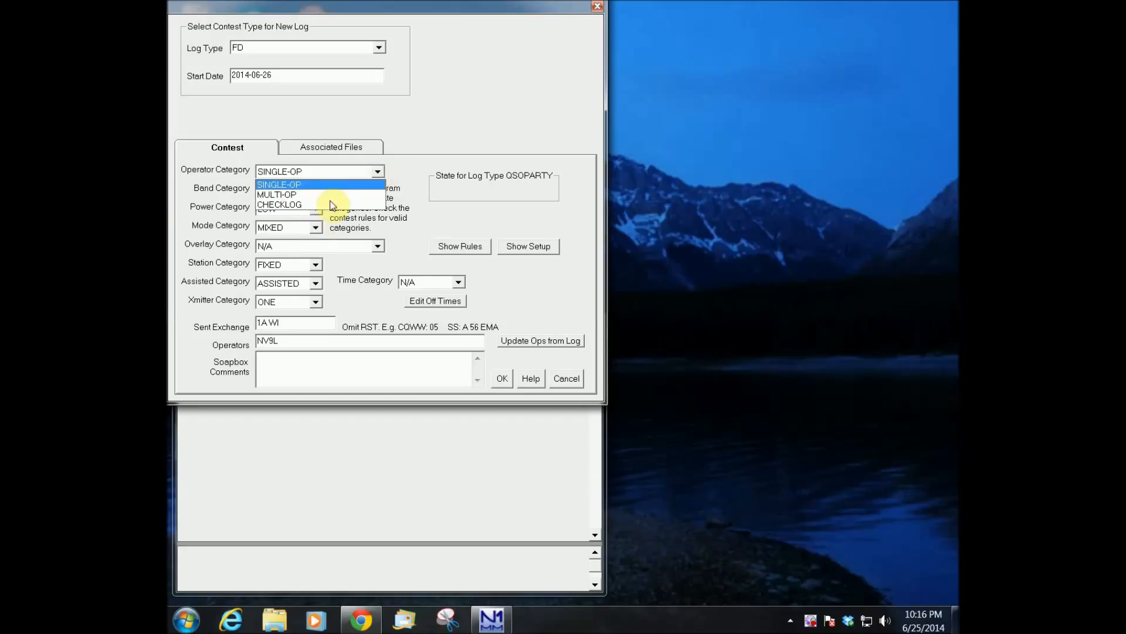
pyautogui.click(319, 184)
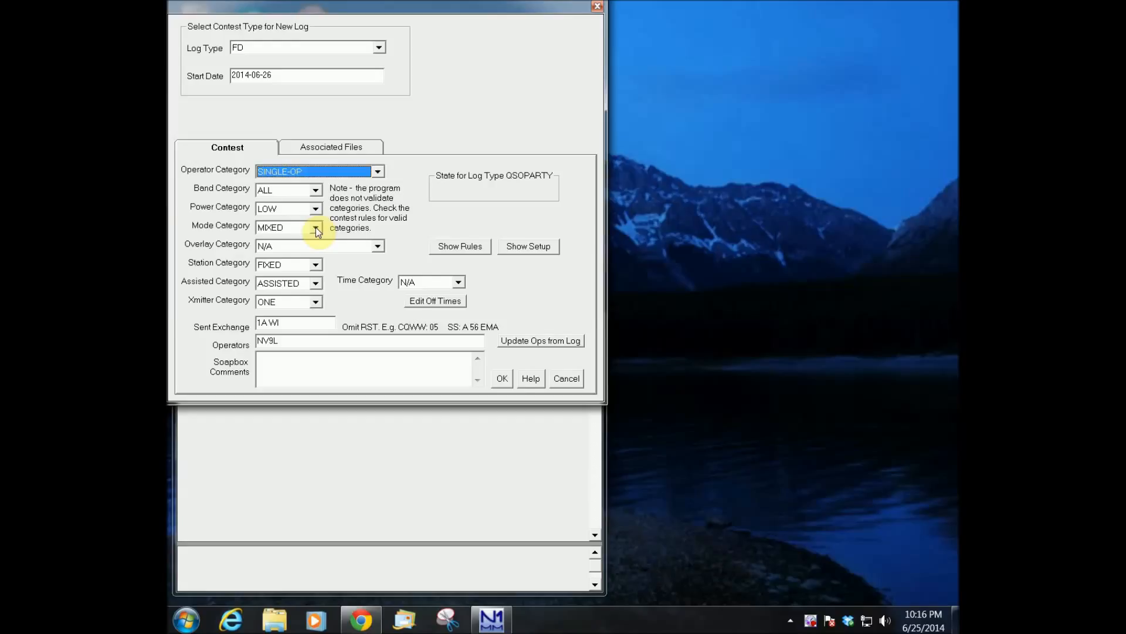
# Set mode to SSB, station to PORTABLE and assisted category to NON-ASSISTED, keep the operators entry, and accept the contest setup
pyautogui.click(316, 227)
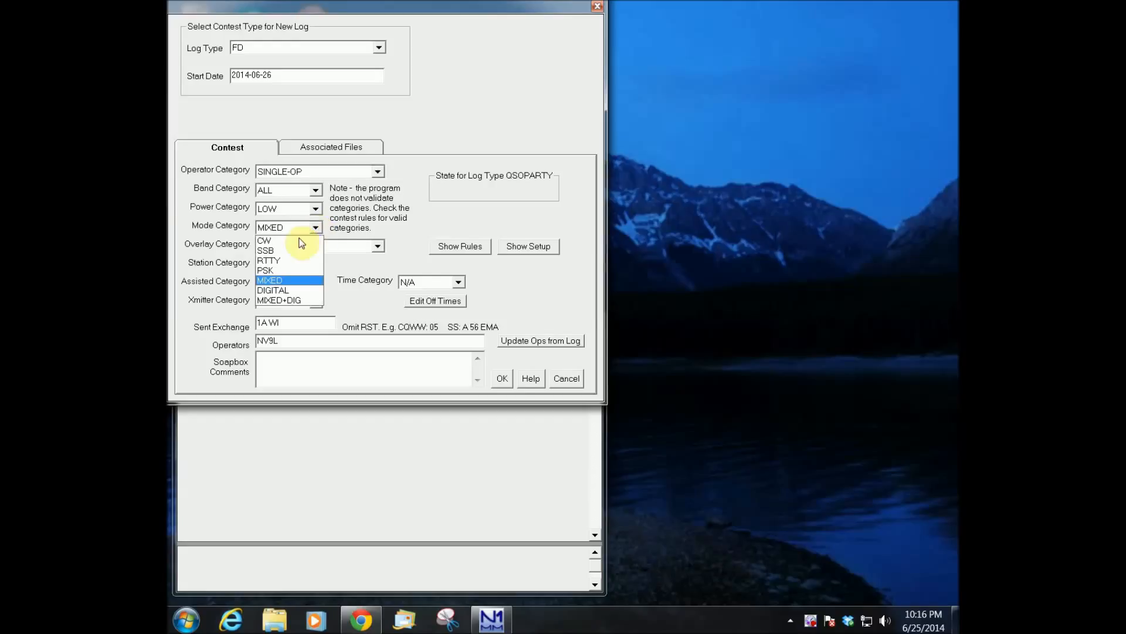
pyautogui.click(298, 250)
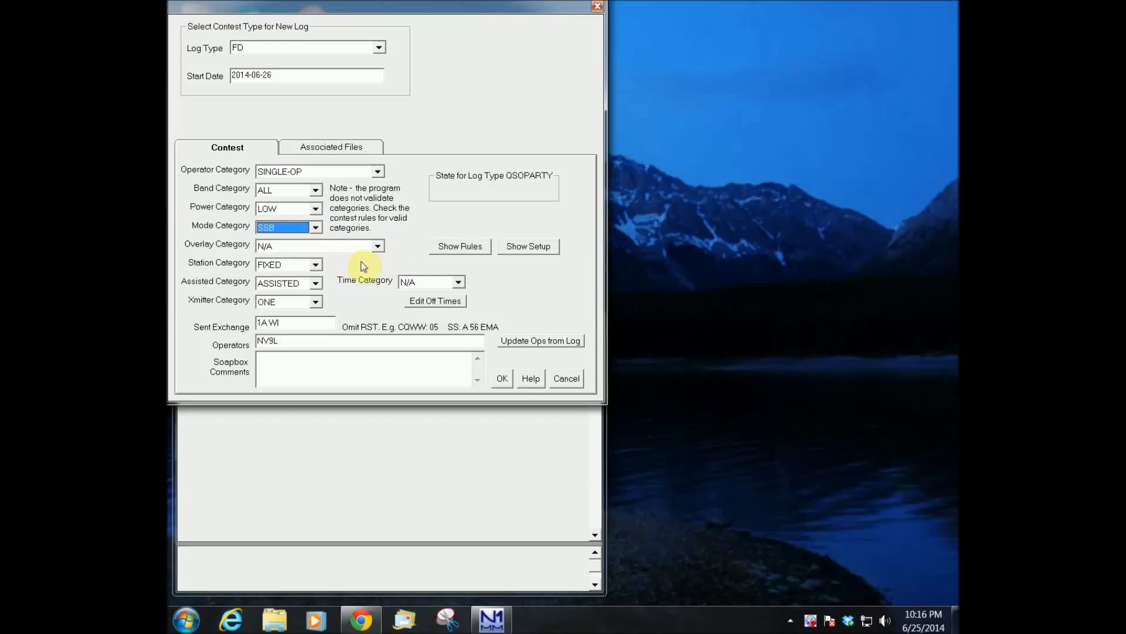
pyautogui.click(316, 265)
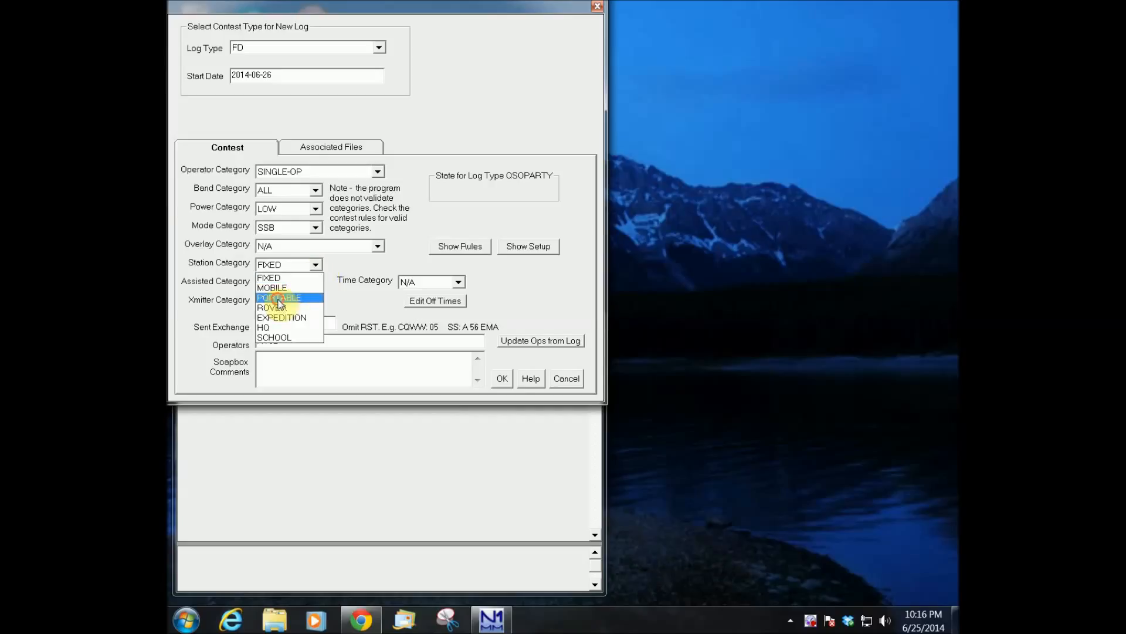
pyautogui.click(280, 298)
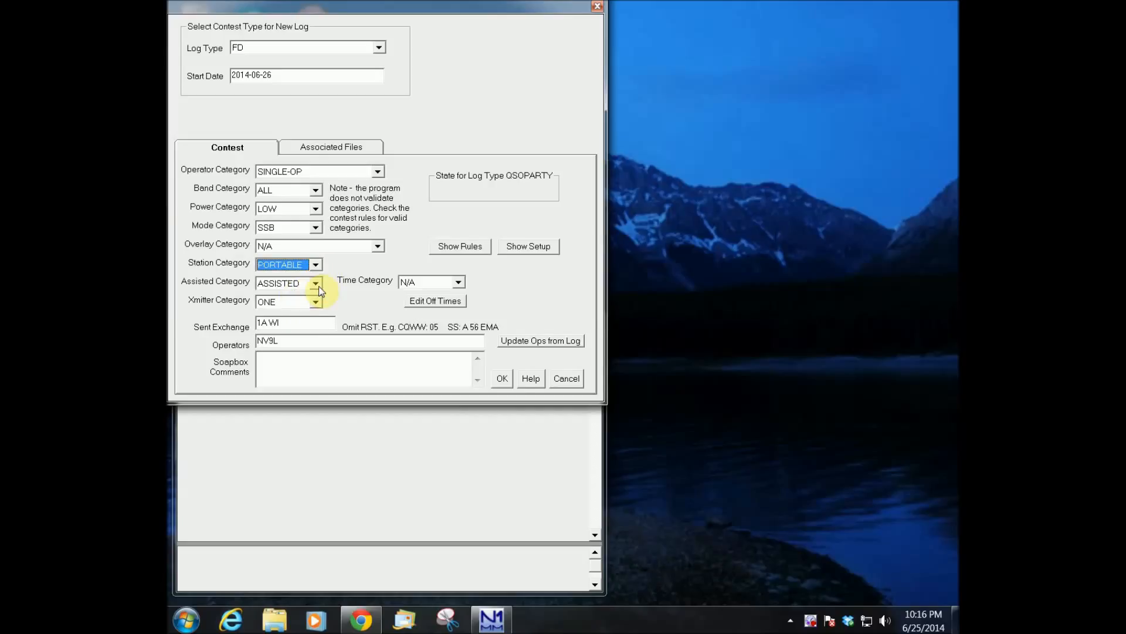
pyautogui.click(316, 285)
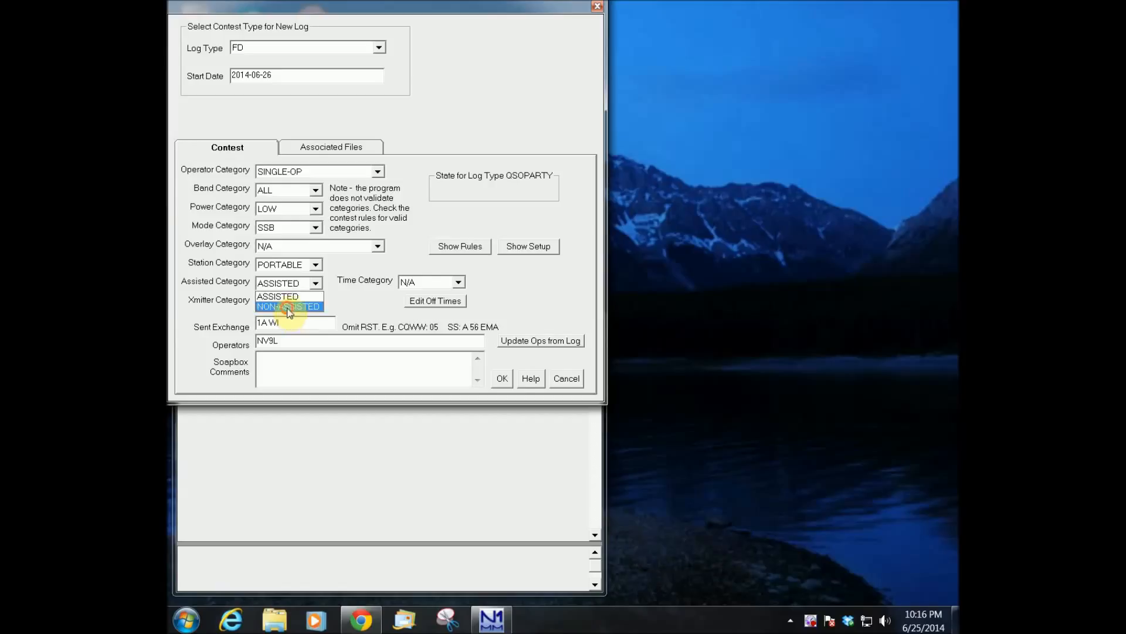
pyautogui.click(302, 312)
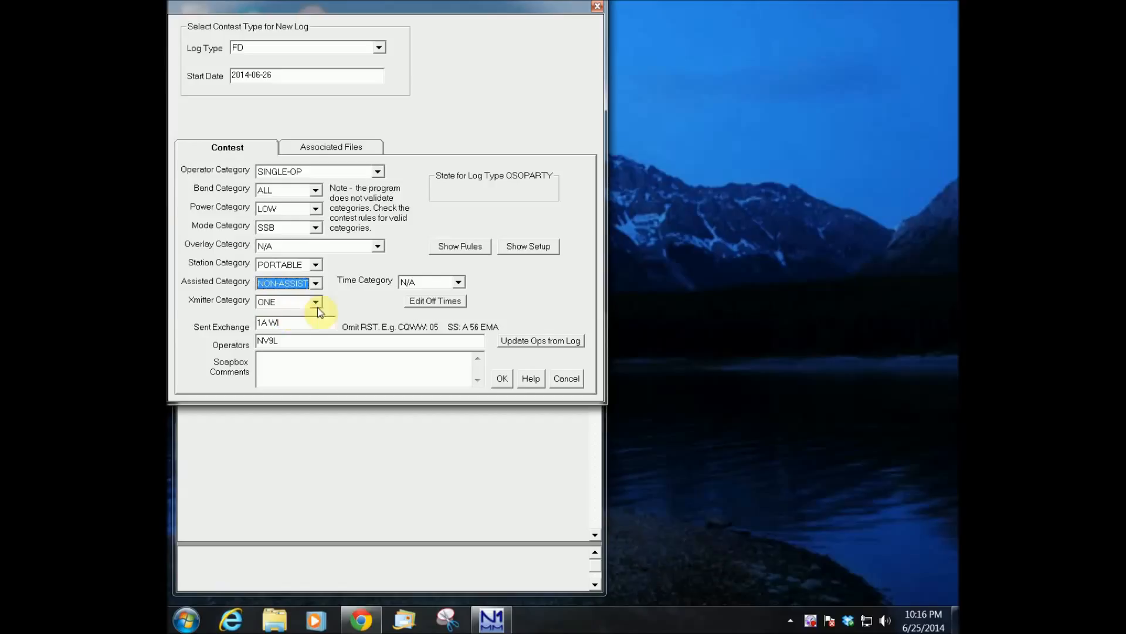
pyautogui.click(288, 339)
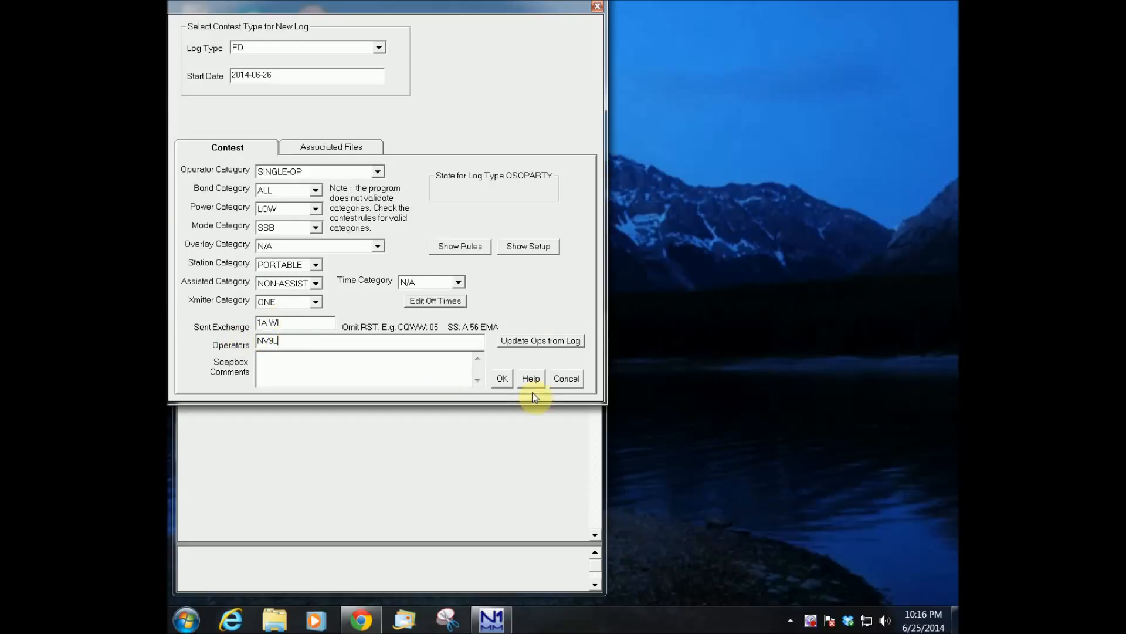
pyautogui.click(503, 378)
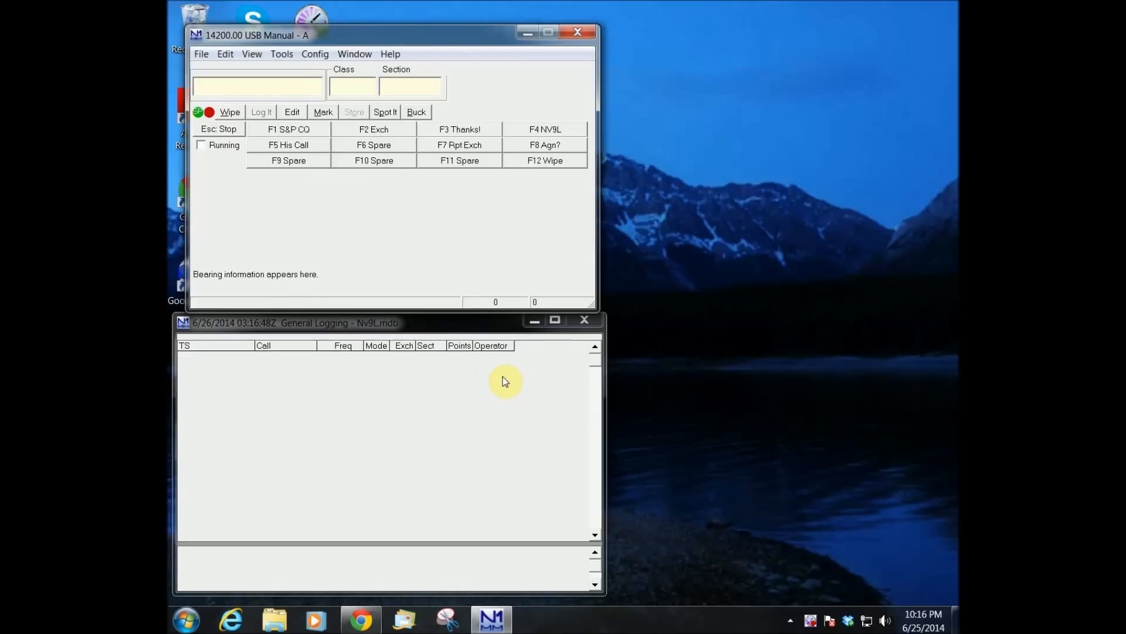
# Bring up the contest log window, align it just below the entry window, and open the Check window
pyautogui.click(343, 56)
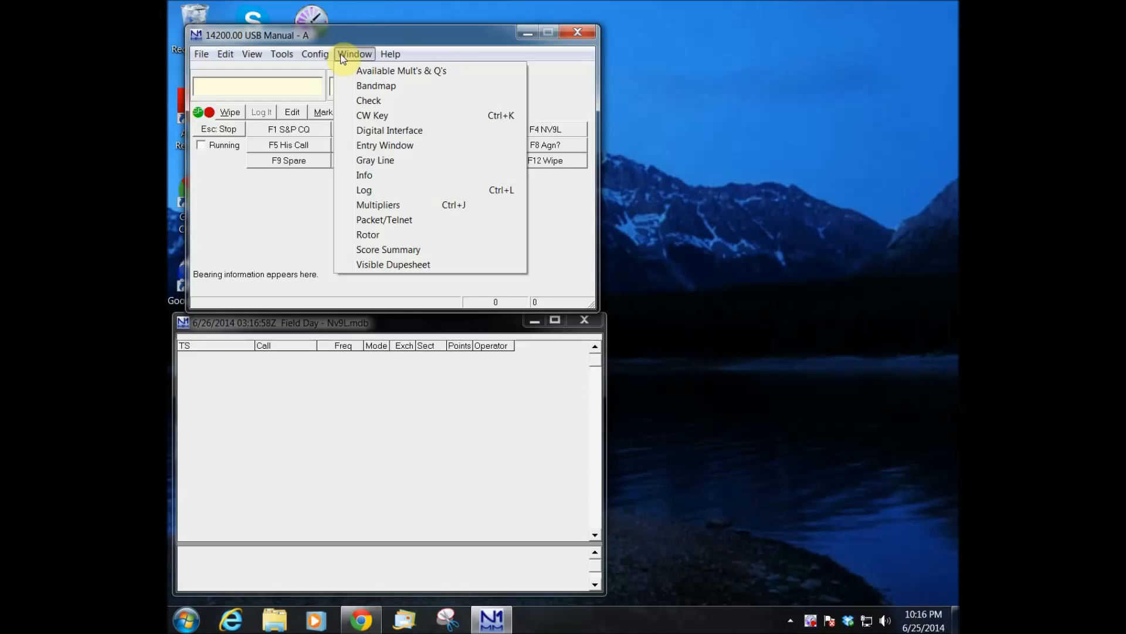
pyautogui.click(364, 190)
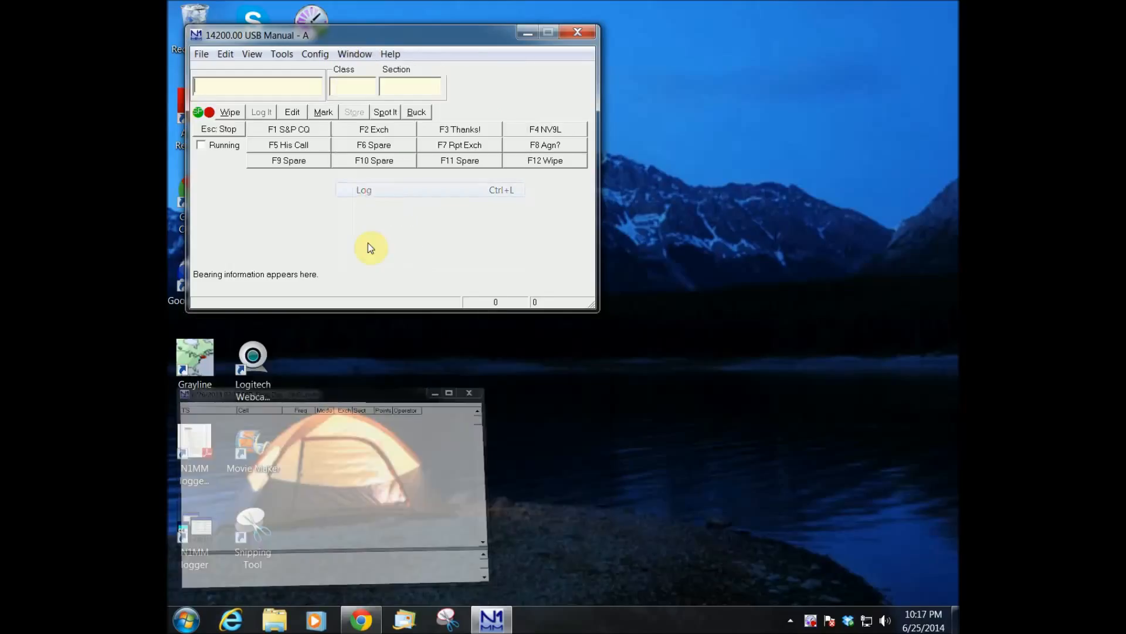
pyautogui.click(355, 54)
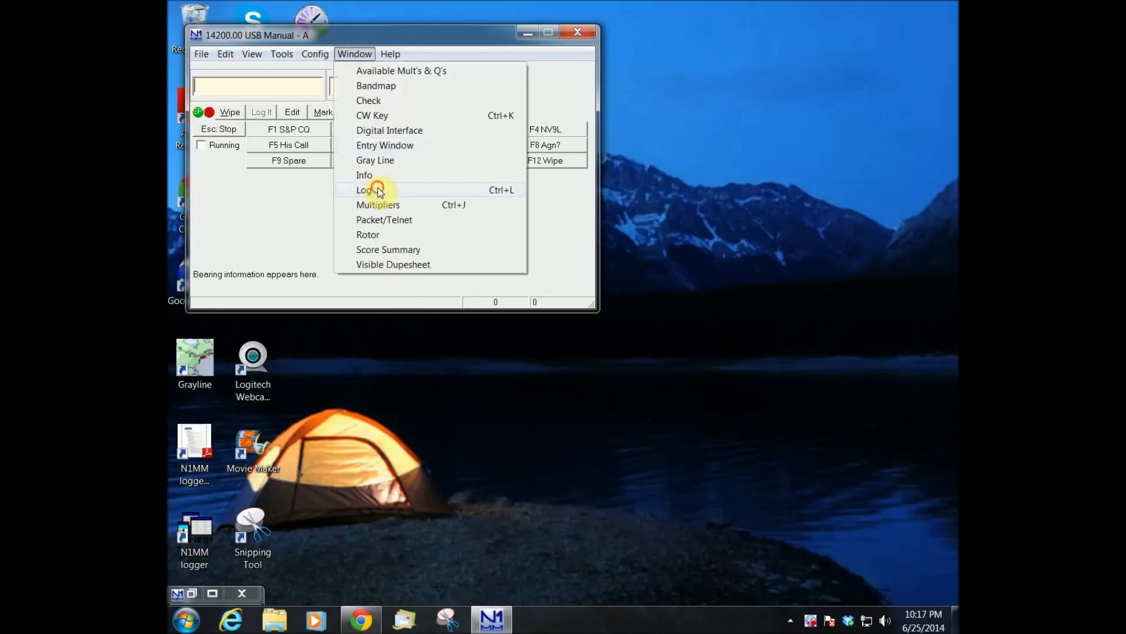
pyautogui.click(376, 189)
pyautogui.moveTo(397, 323); pyautogui.dragTo(409, 329)
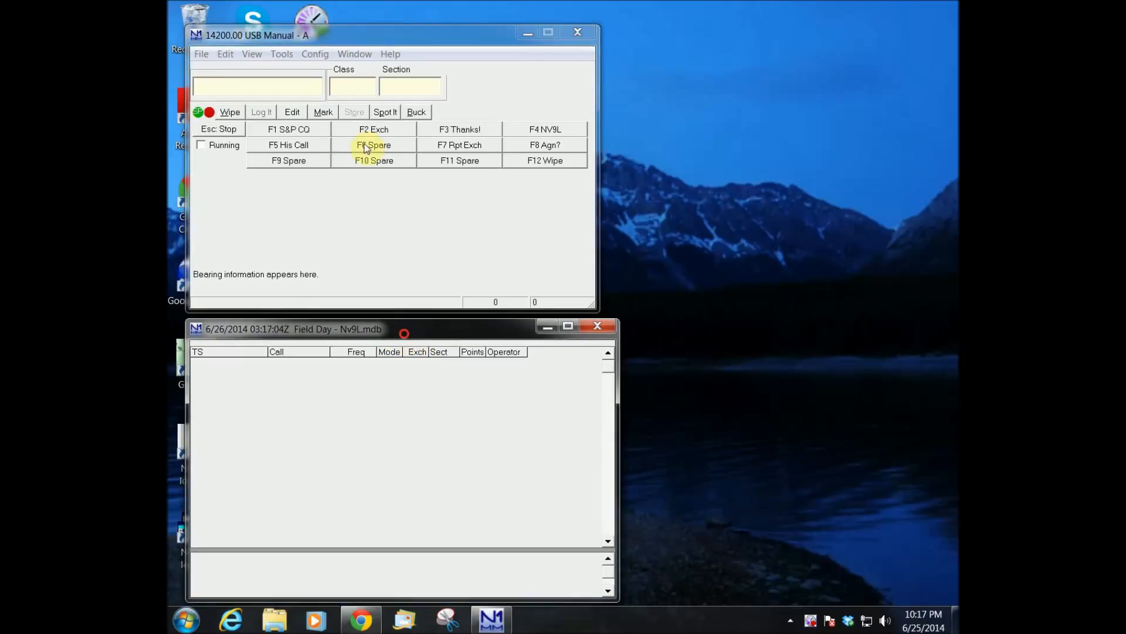
pyautogui.click(354, 55)
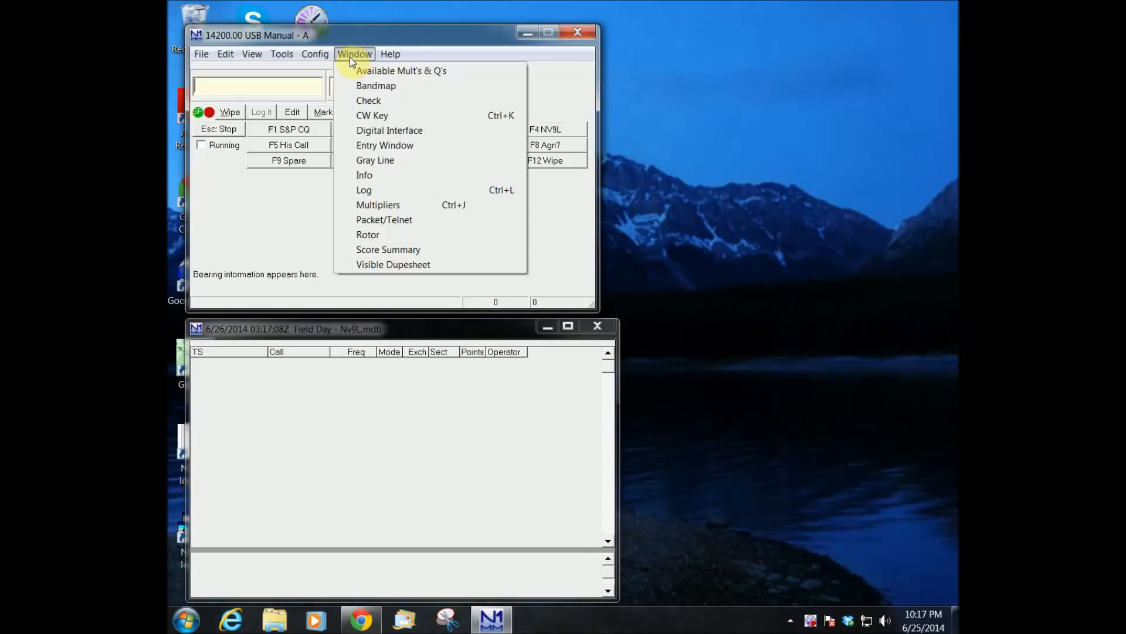
pyautogui.click(370, 101)
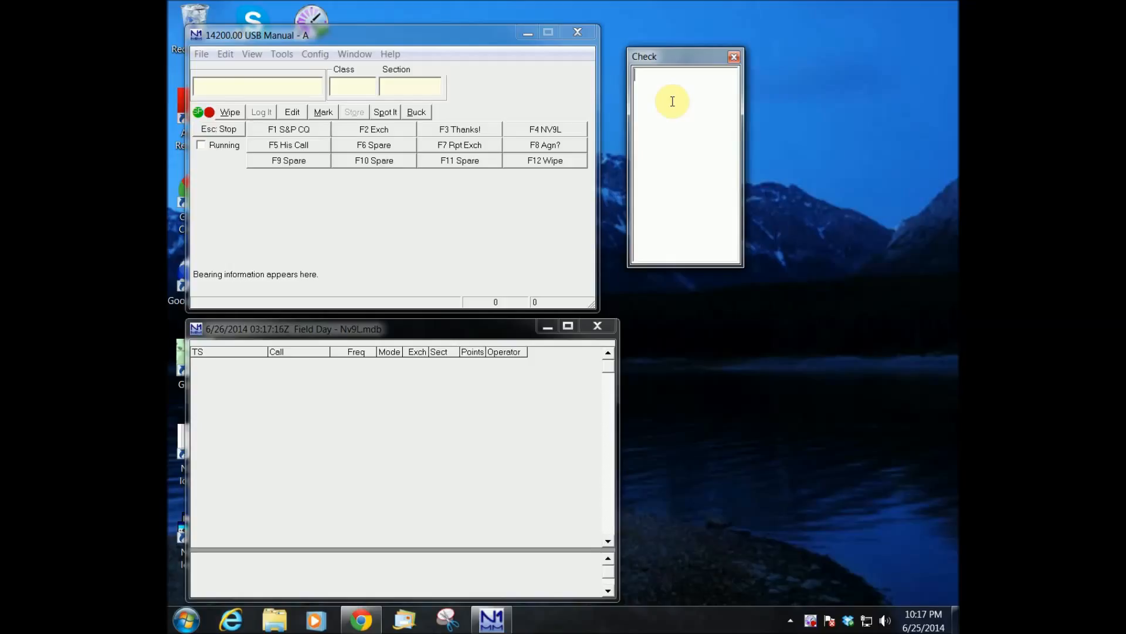
# Enter the partial call NV9 in the entry window and complete it as NV9Y from the Check window's suggestions
pyautogui.click(219, 94)
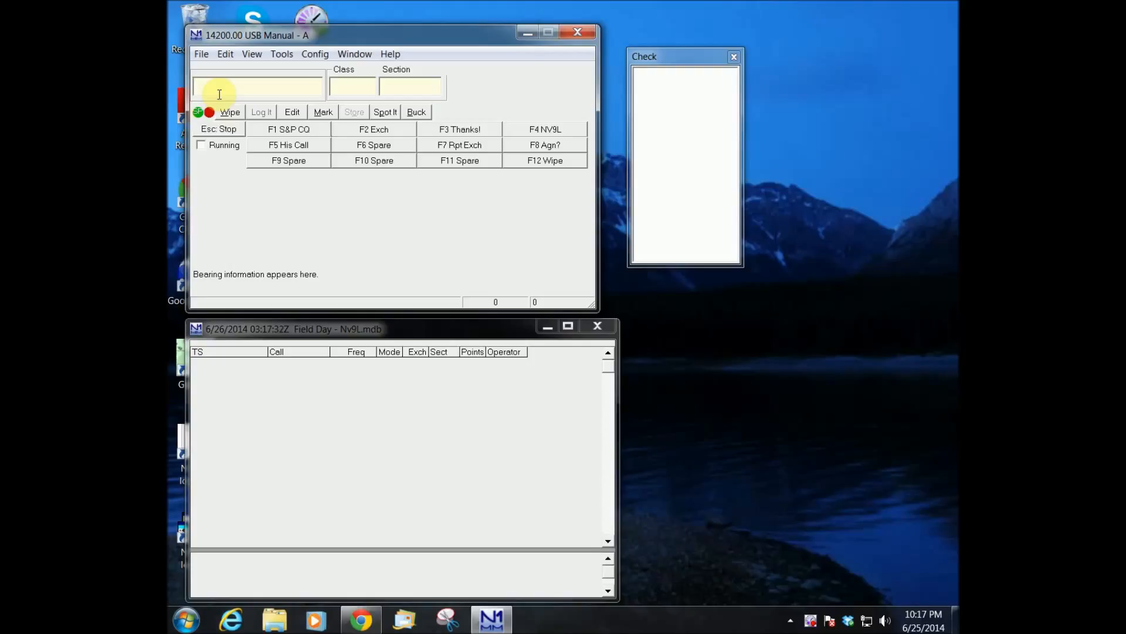
pyautogui.write('NV9')
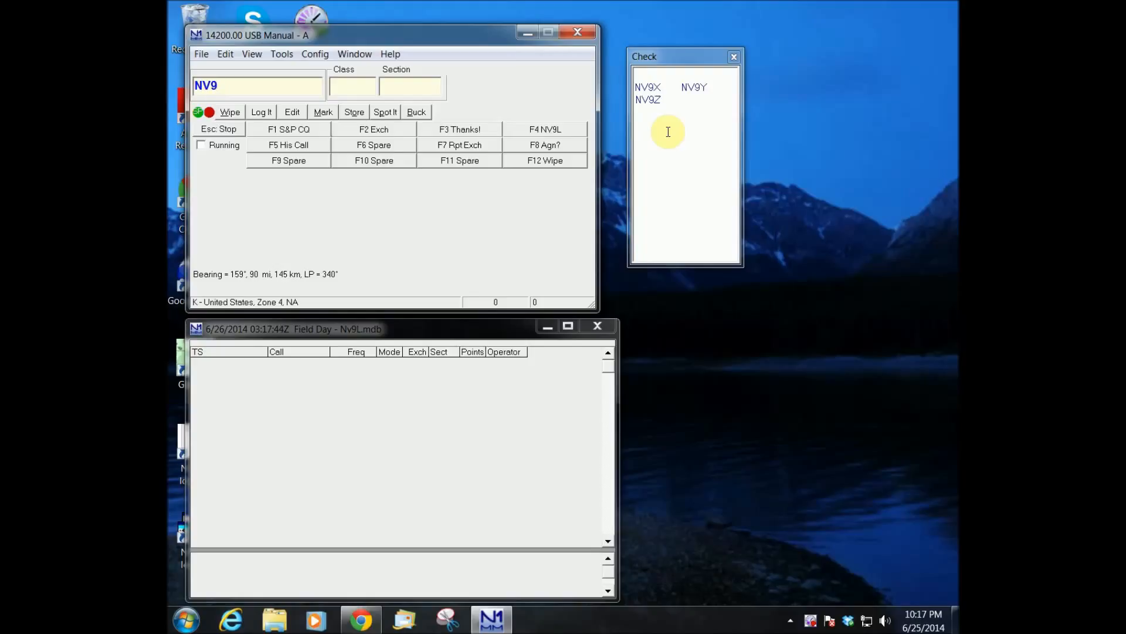
pyautogui.click(698, 89)
pyautogui.click(271, 85)
pyautogui.press('BackSpace')
pyautogui.click(692, 86)
pyautogui.click(347, 87)
pyautogui.write('1A')
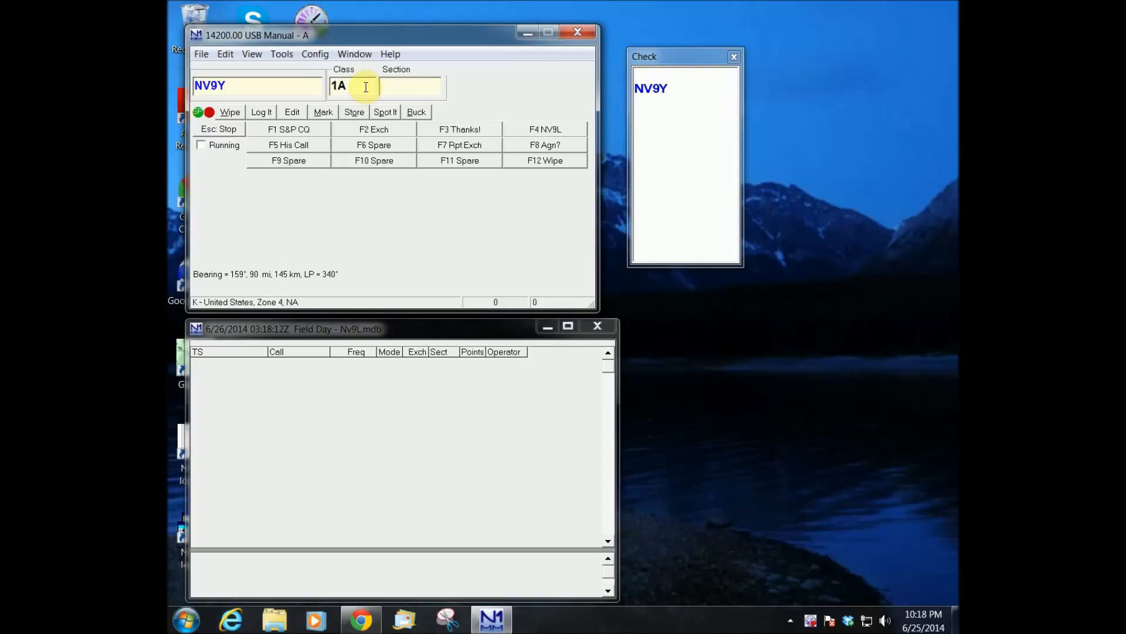
pyautogui.write('WI')
pyautogui.press('Return')
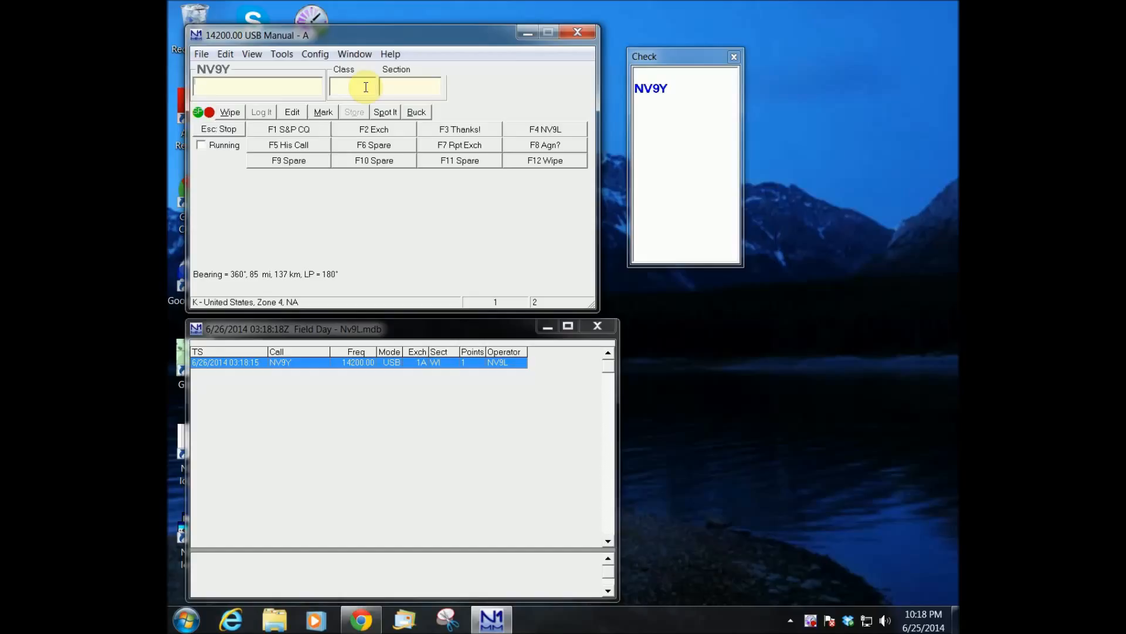
# Enter the call K3LR with class 8A for the second contact
pyautogui.write('K3LR')
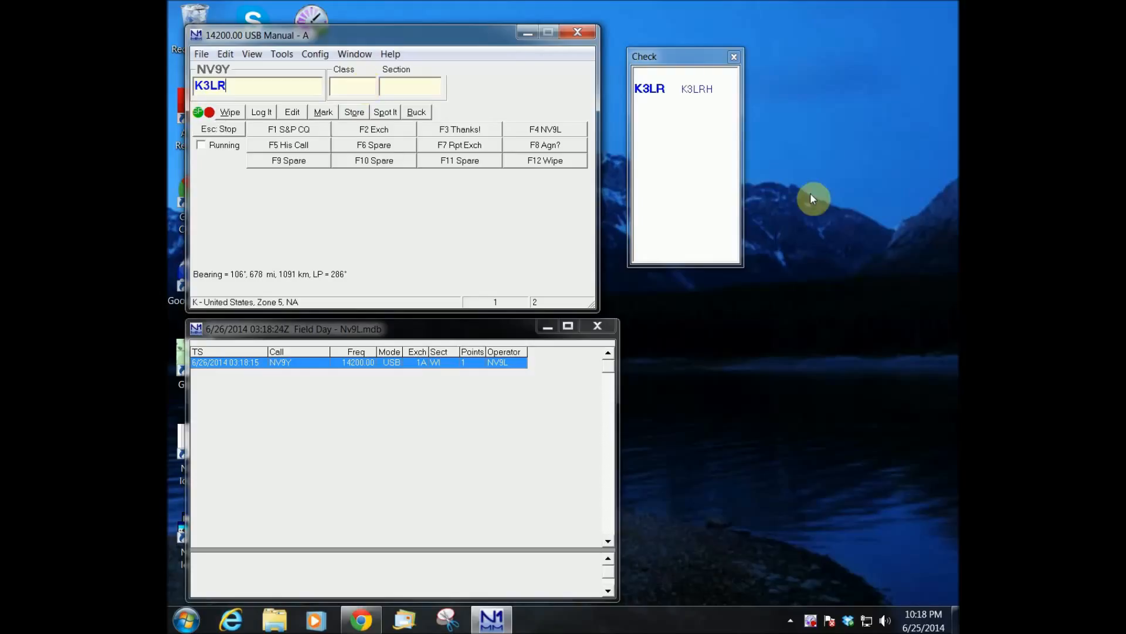
pyautogui.click(339, 89)
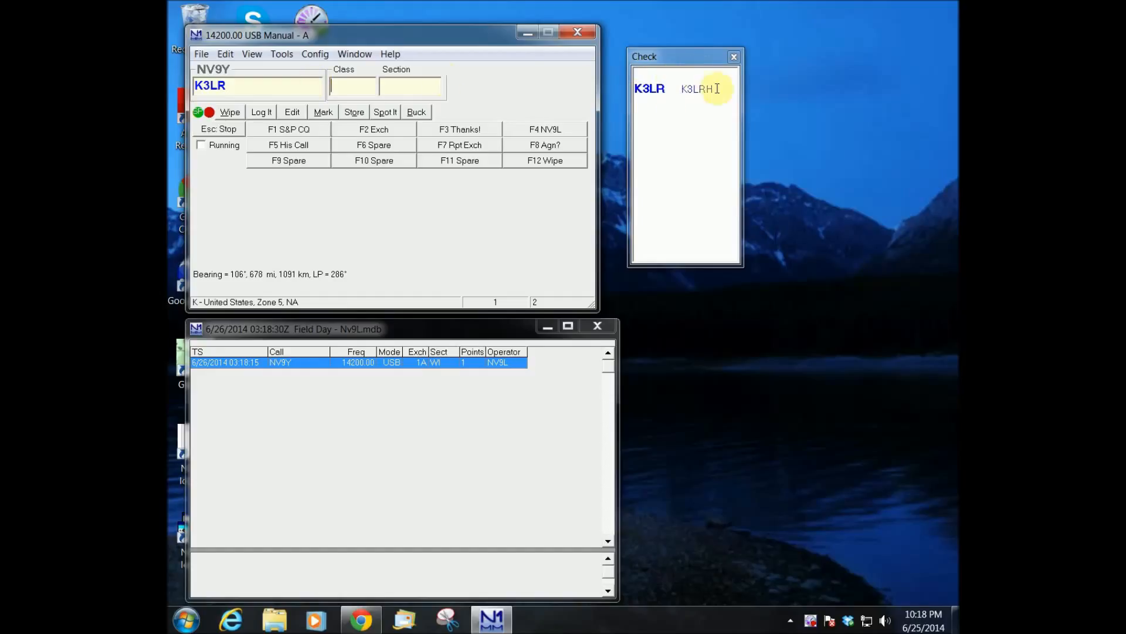
pyautogui.click(363, 84)
pyautogui.write('8')
pyautogui.write('A')
# Try to log the K3LR contact with section PA, and decline logging it as an invalid QSO
pyautogui.write('PA')
pyautogui.press('Return')
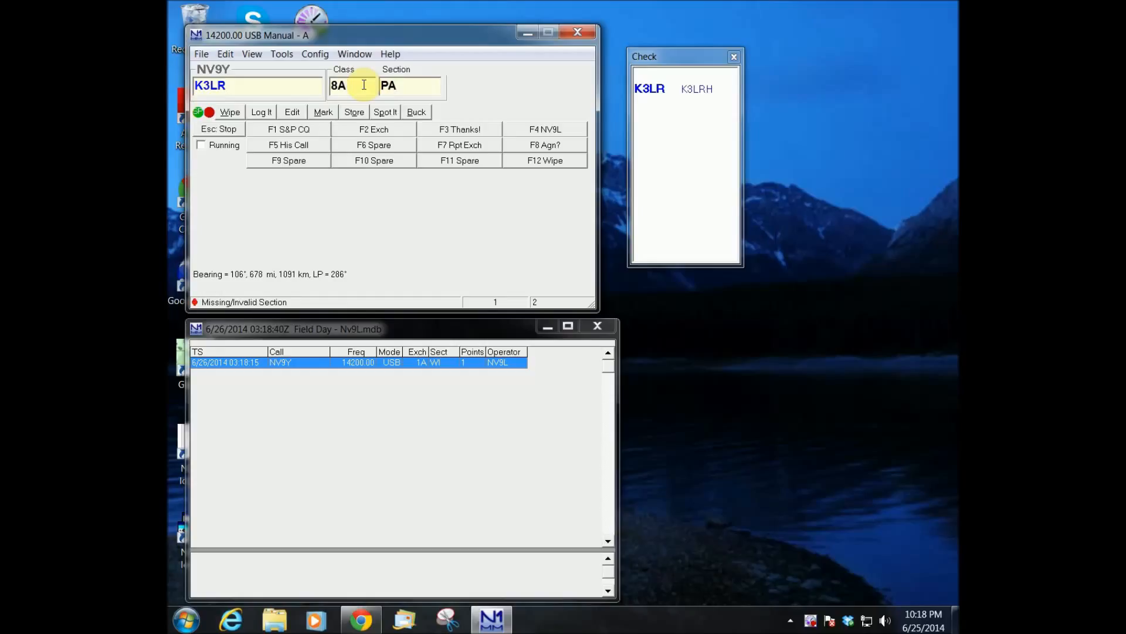
pyautogui.click(424, 85)
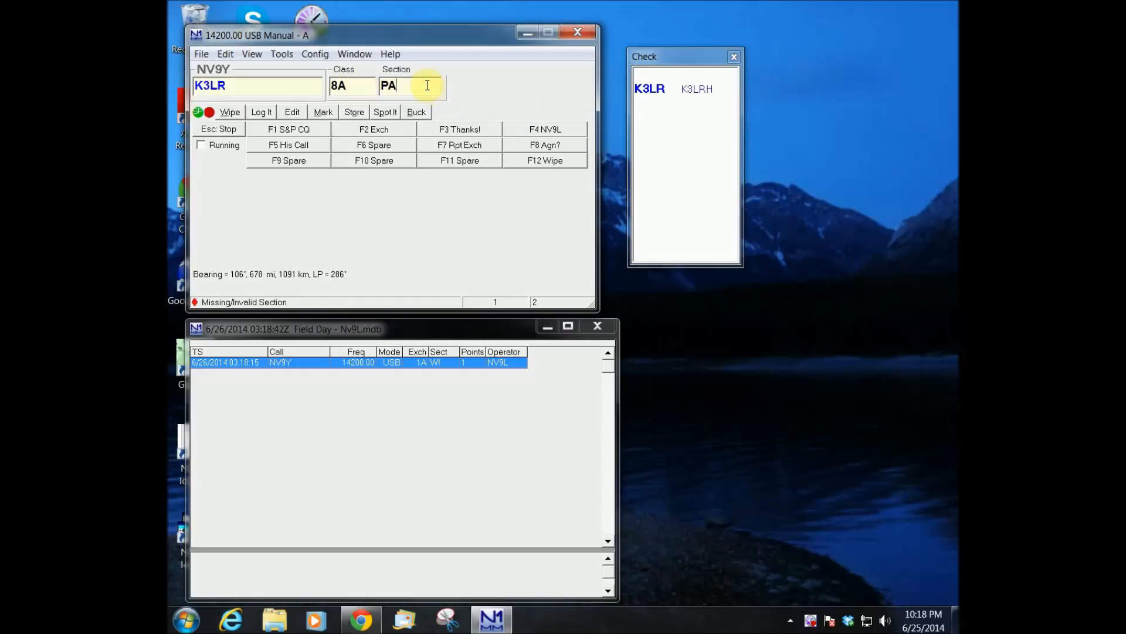
pyautogui.press('Return')
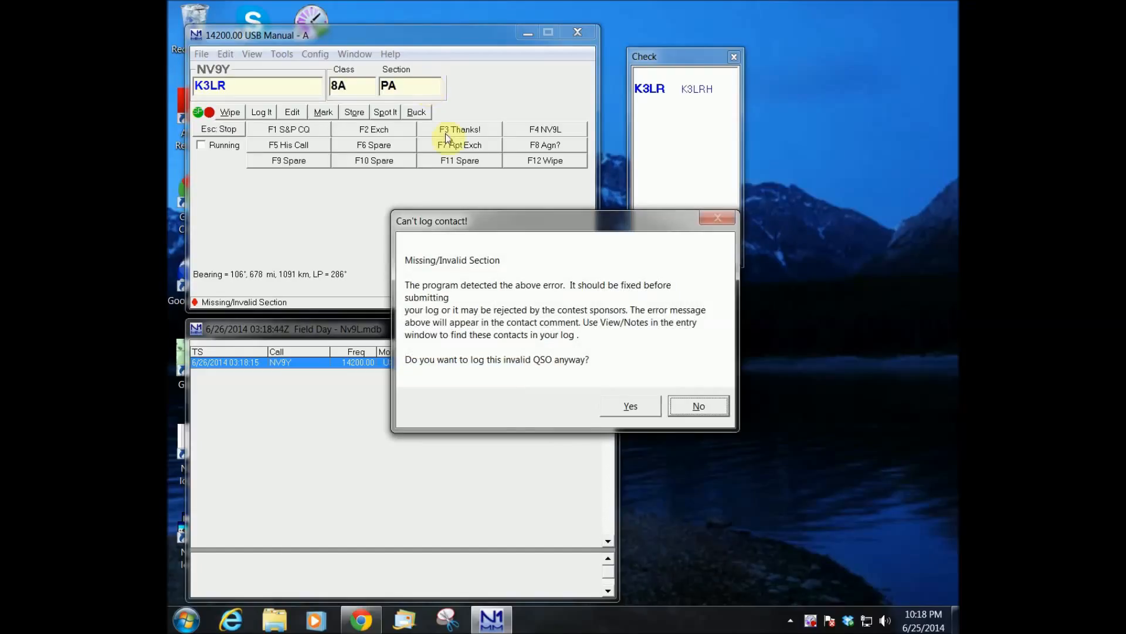
pyautogui.click(709, 412)
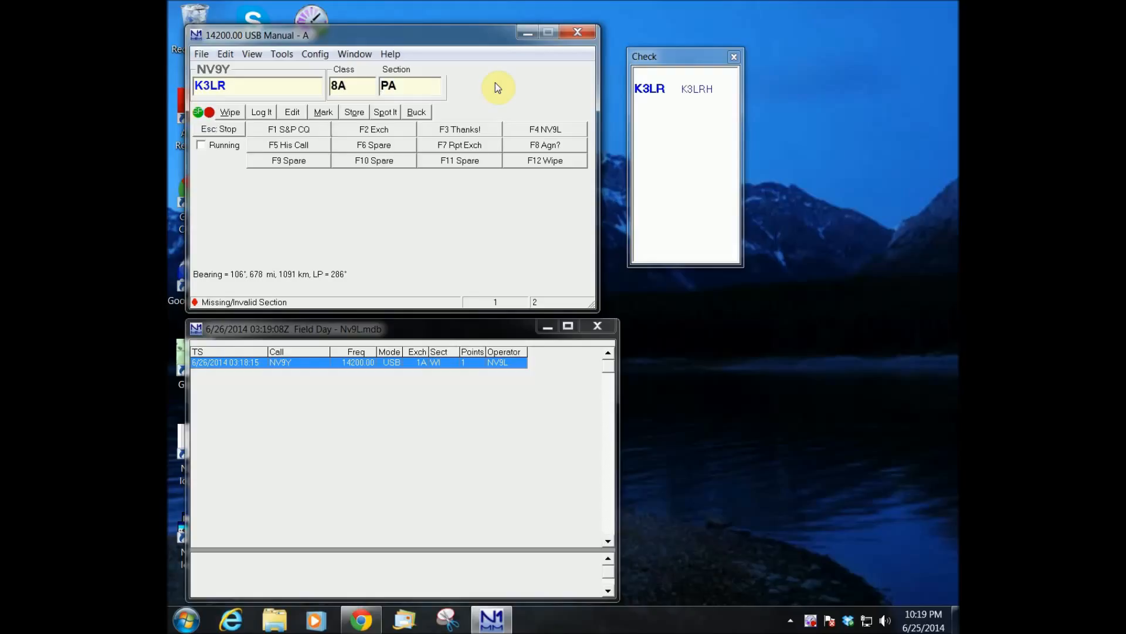
# Change the K3LR contact's section to WPA and log the contact
pyautogui.write('WPA')
pyautogui.press('Return')
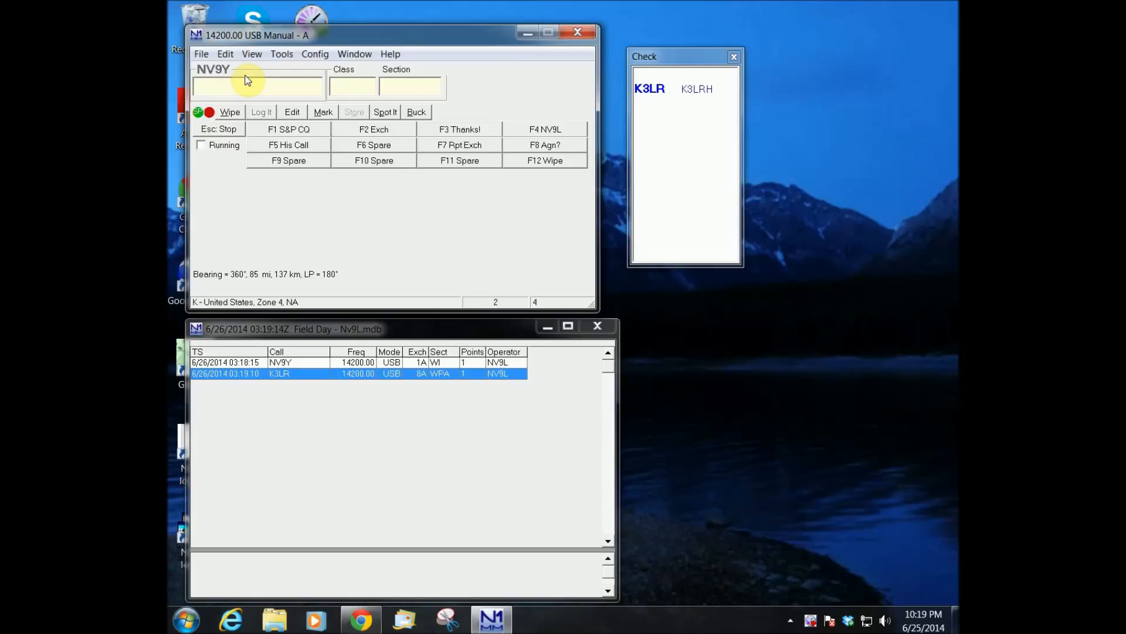
# Log a third contact with call WBN9Z, class 1A and section IL
pyautogui.write('WBN9Z')
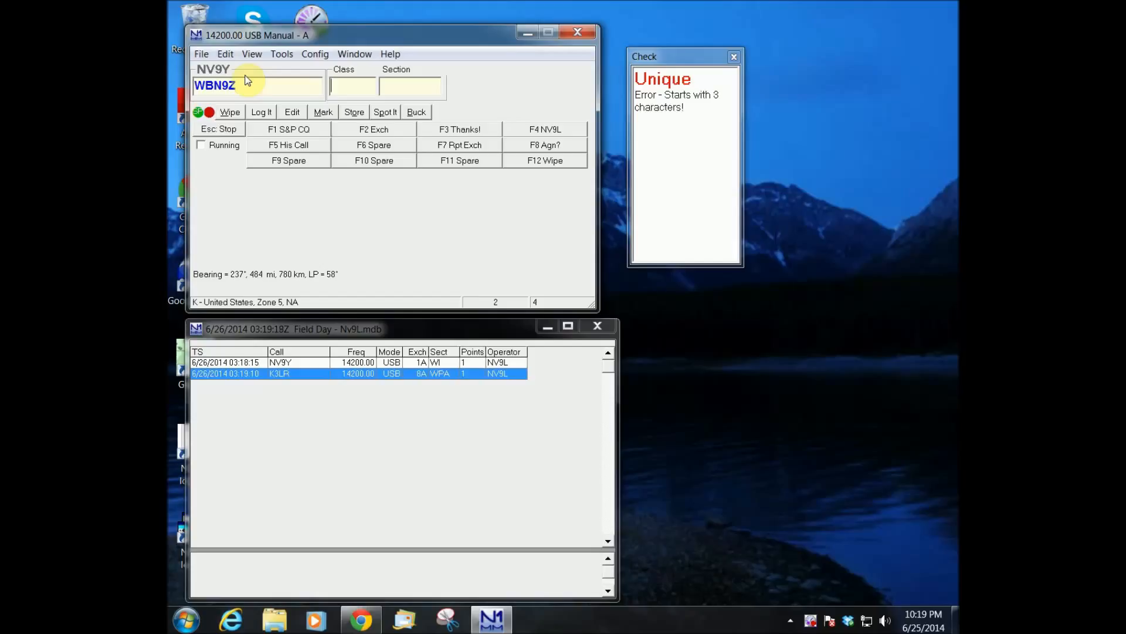
pyautogui.press('space')
pyautogui.write('1A')
pyautogui.press('space')
pyautogui.write('IL')
pyautogui.press('Return')
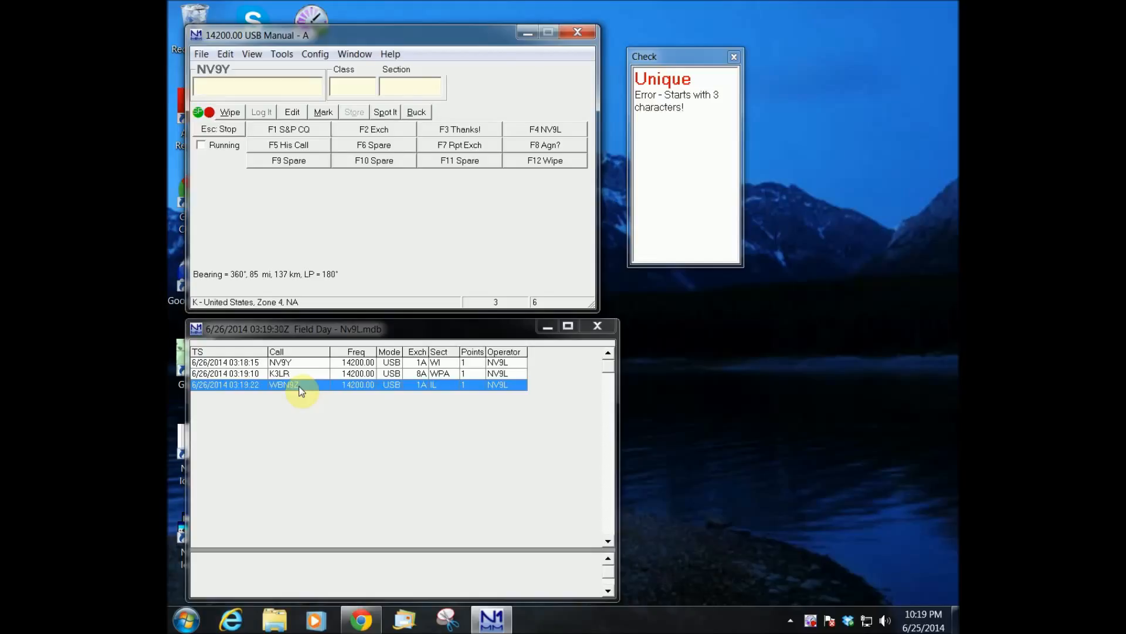
pyautogui.doubleClick(300, 391)
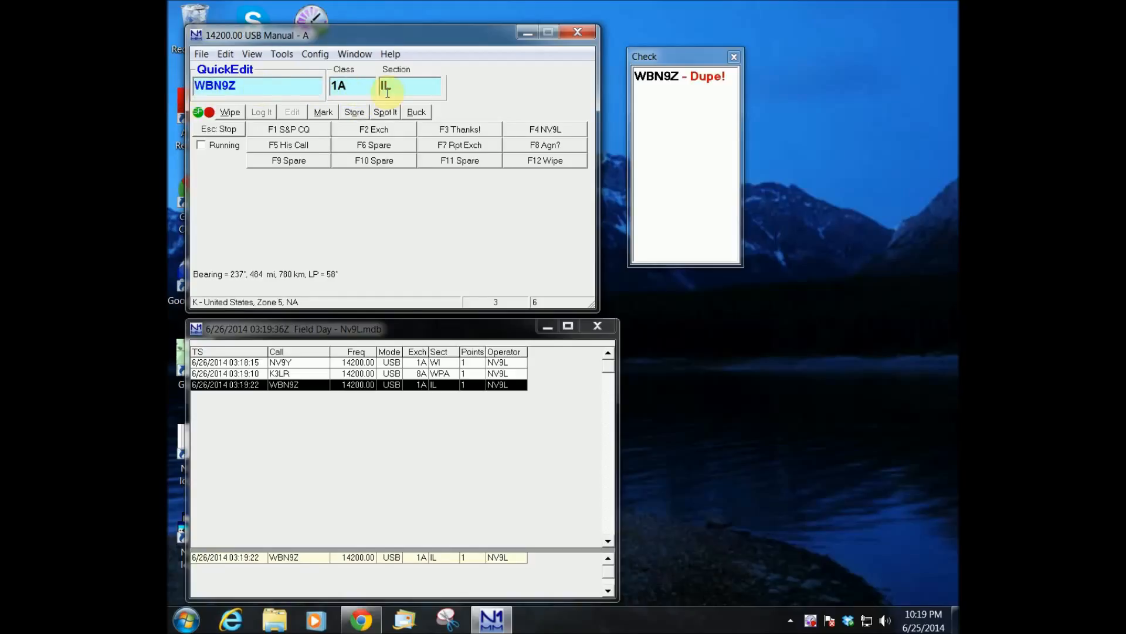
pyautogui.click(215, 84)
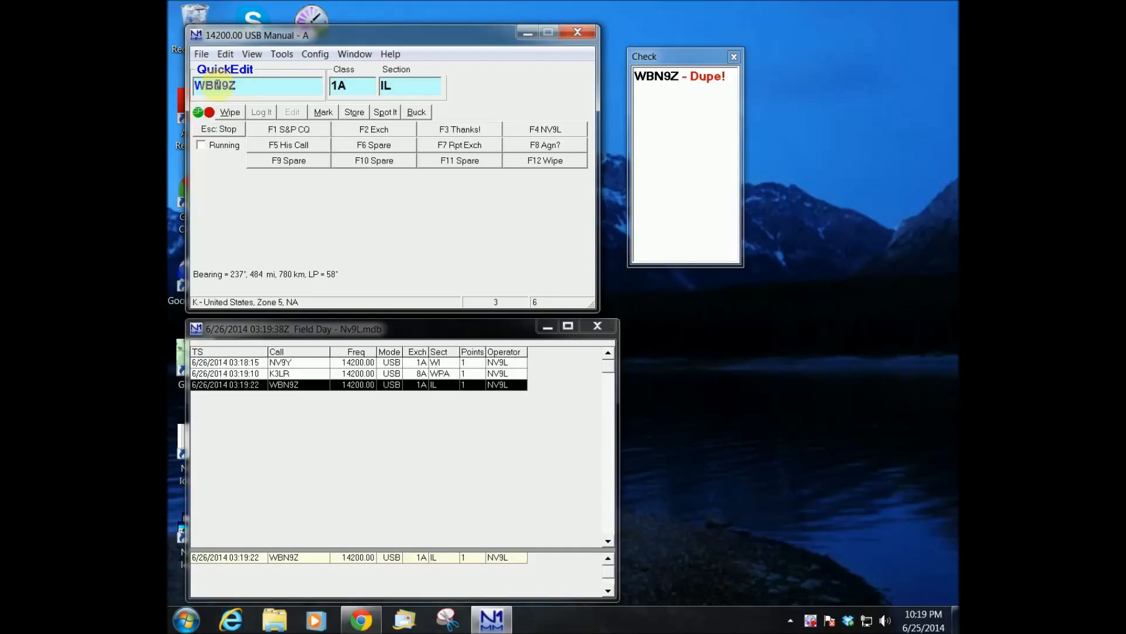
pyautogui.press('Delete')
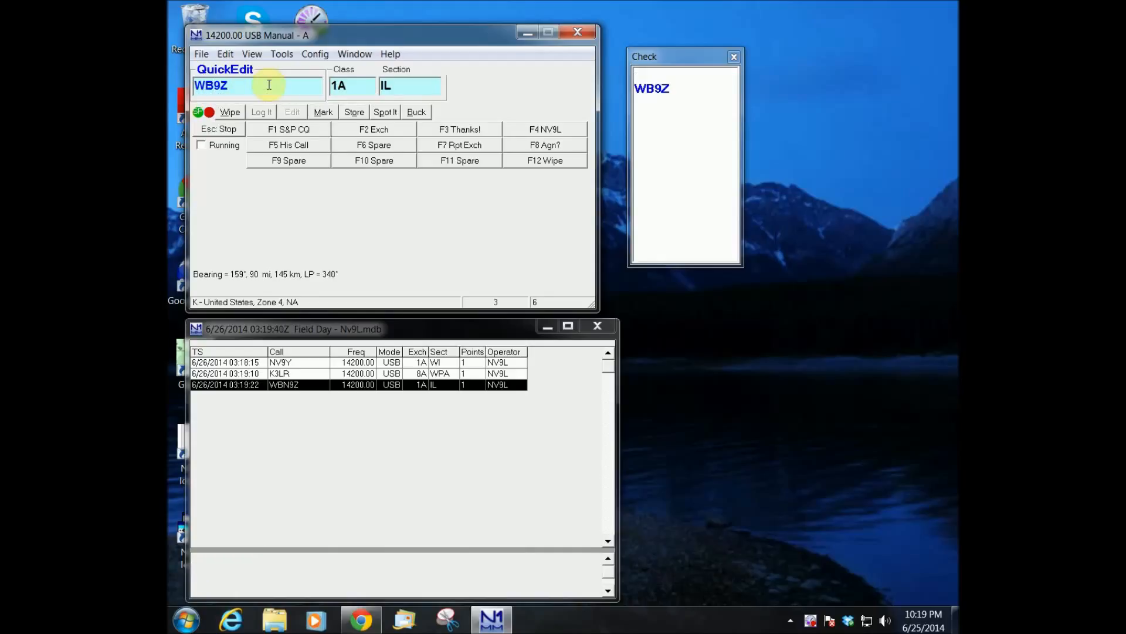
pyautogui.press('Return')
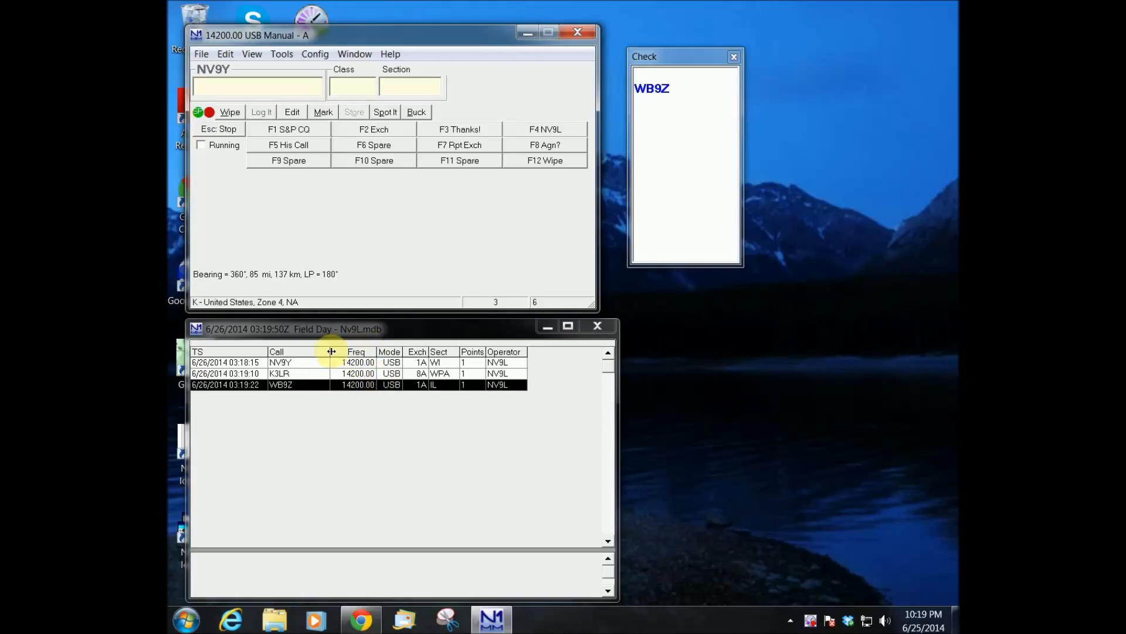
pyautogui.click(358, 397)
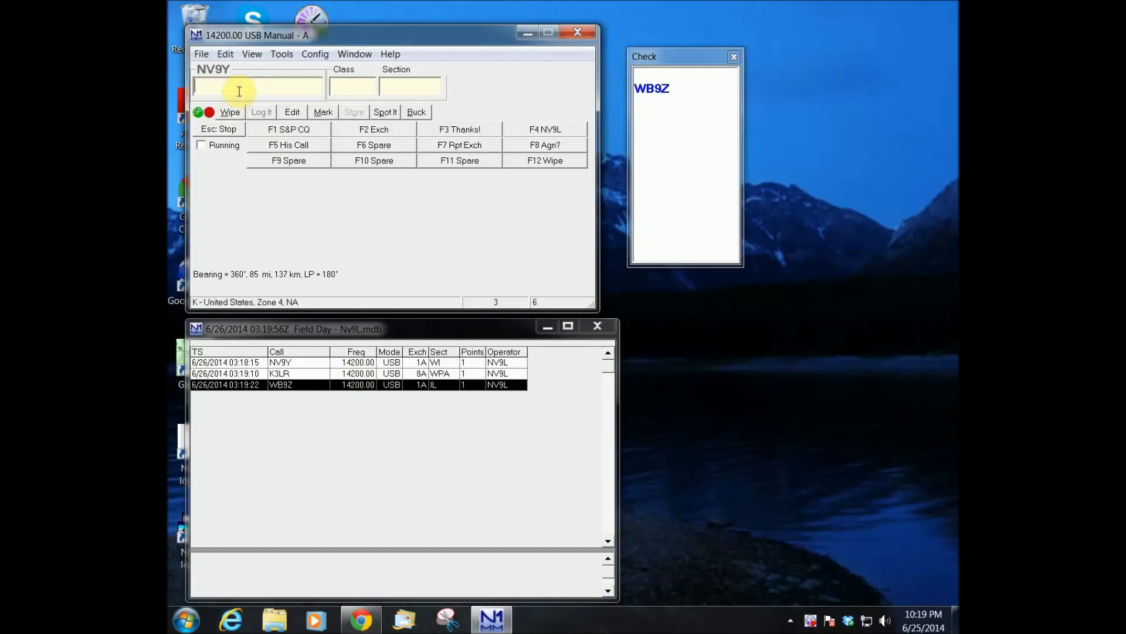
# Edit the logged NV9Y contact in full and set its receive and transmit frequencies to 7225
pyautogui.click(298, 363)
pyautogui.doubleClick(297, 363)
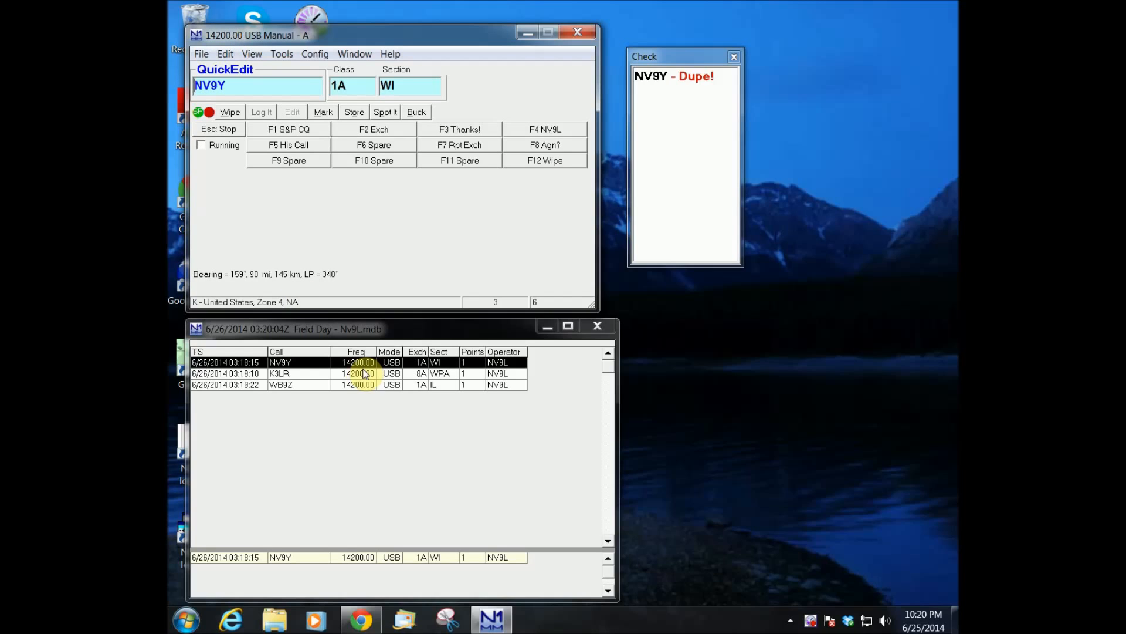
pyautogui.click(225, 54)
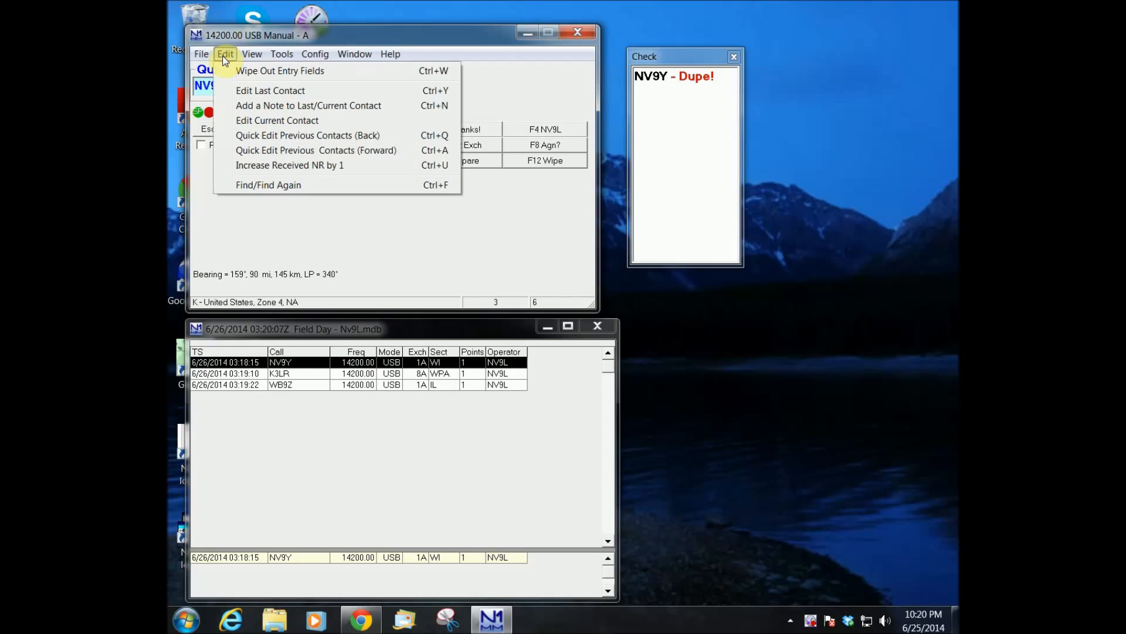
pyautogui.click(247, 123)
pyautogui.moveTo(464, 75); pyautogui.dragTo(452, 34)
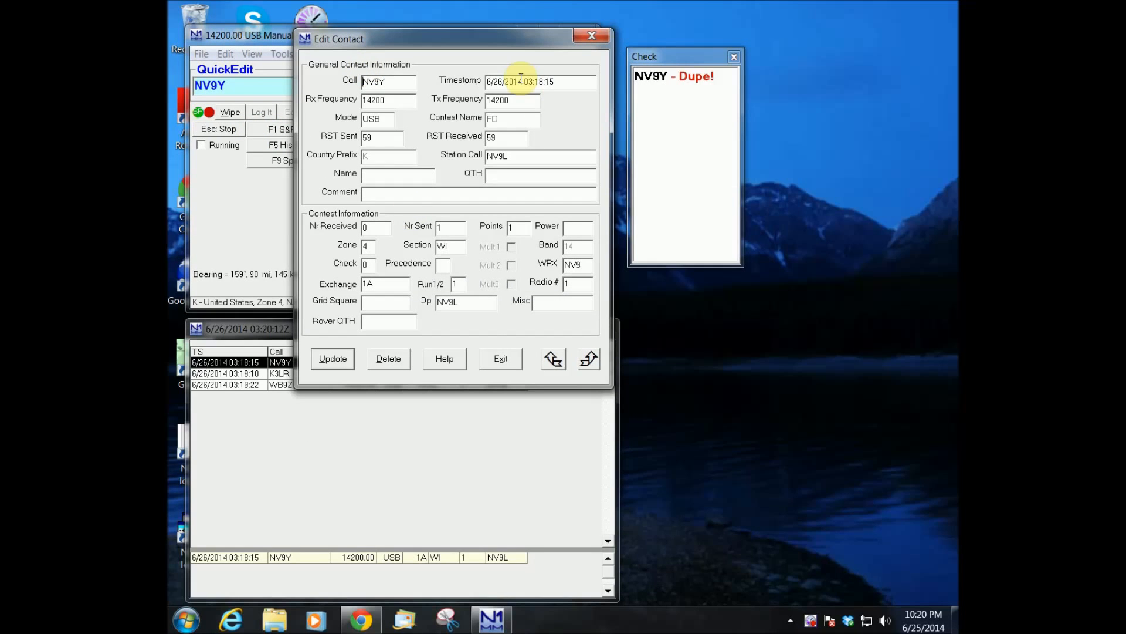
pyautogui.doubleClick(390, 99)
pyautogui.write('7225')
pyautogui.hotkey('shift', 'End')
pyautogui.press('Delete')
pyautogui.write('7225')
pyautogui.press('Tab')
pyautogui.press('Delete')
pyautogui.write('L')
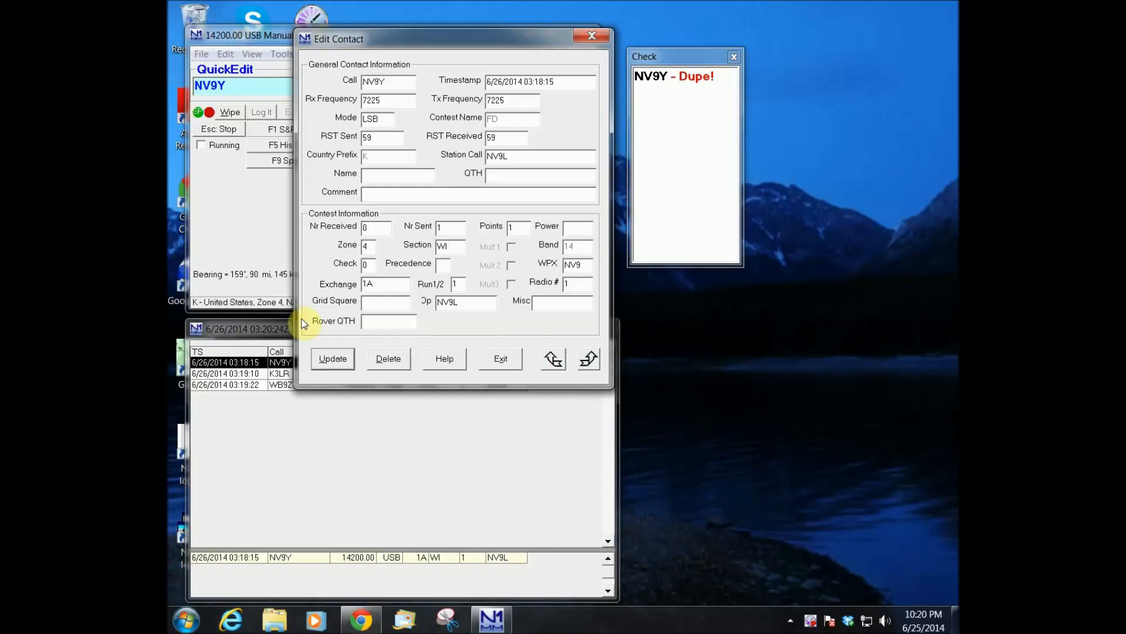
pyautogui.click(589, 359)
pyautogui.click(544, 355)
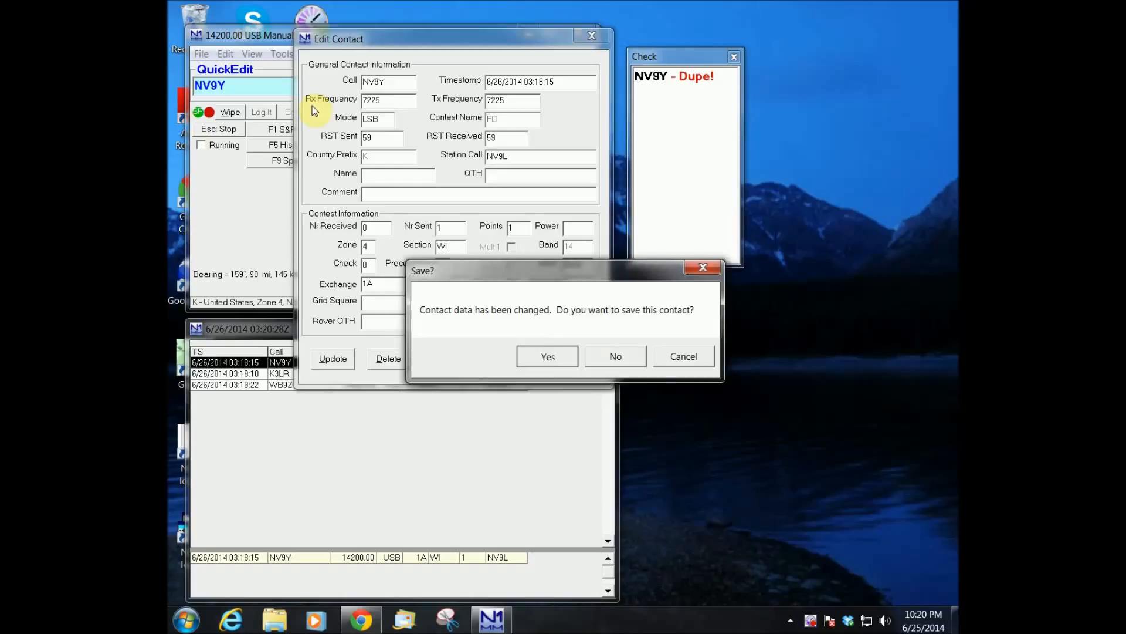
# Set the K3LR contact's receive and transmit frequencies to 7225 and its mode to LSB, and save it
pyautogui.click(390, 102)
pyautogui.doubleClick(390, 102)
pyautogui.write('7225')
pyautogui.press('Tab')
pyautogui.press('BackSpace')
pyautogui.write('7225')
pyautogui.press('Tab')
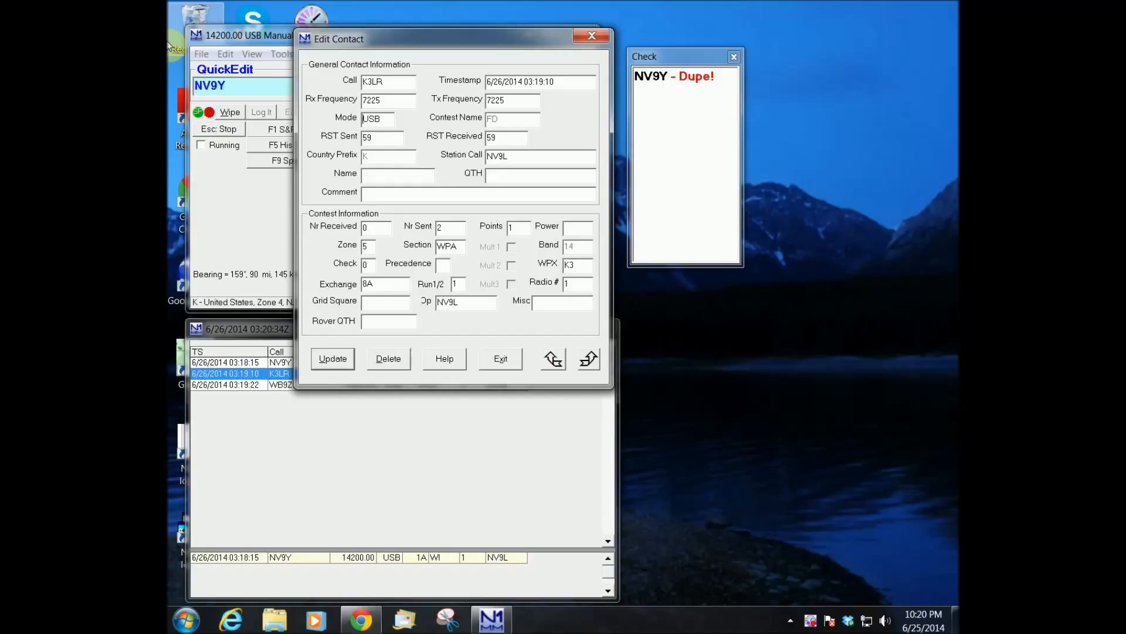
pyautogui.press('Delete')
pyautogui.write('L')
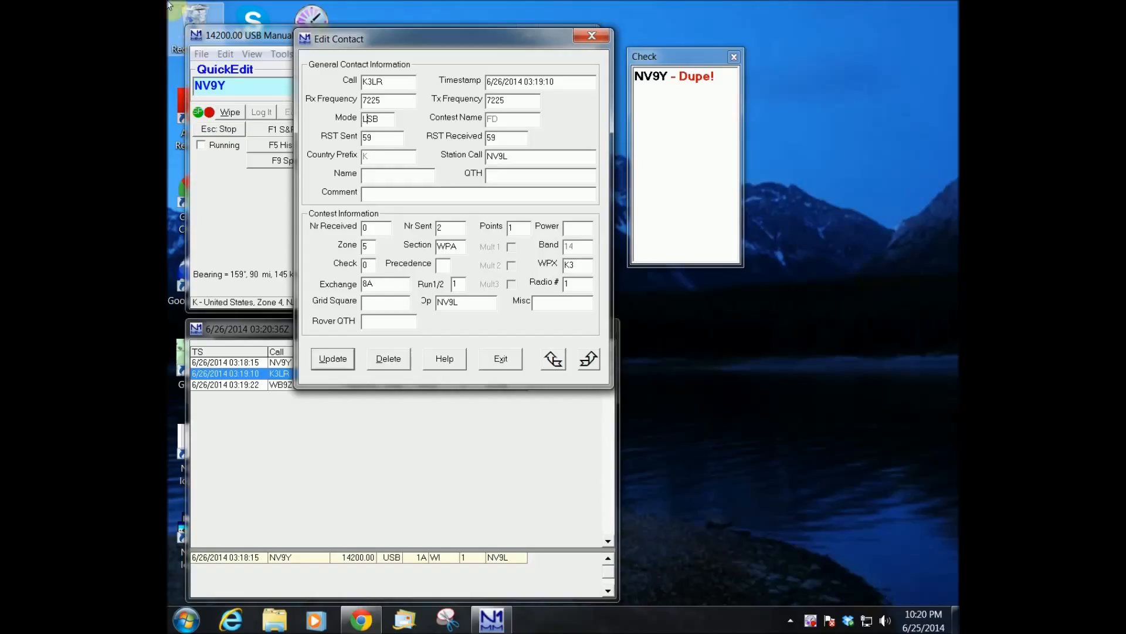
pyautogui.click(594, 366)
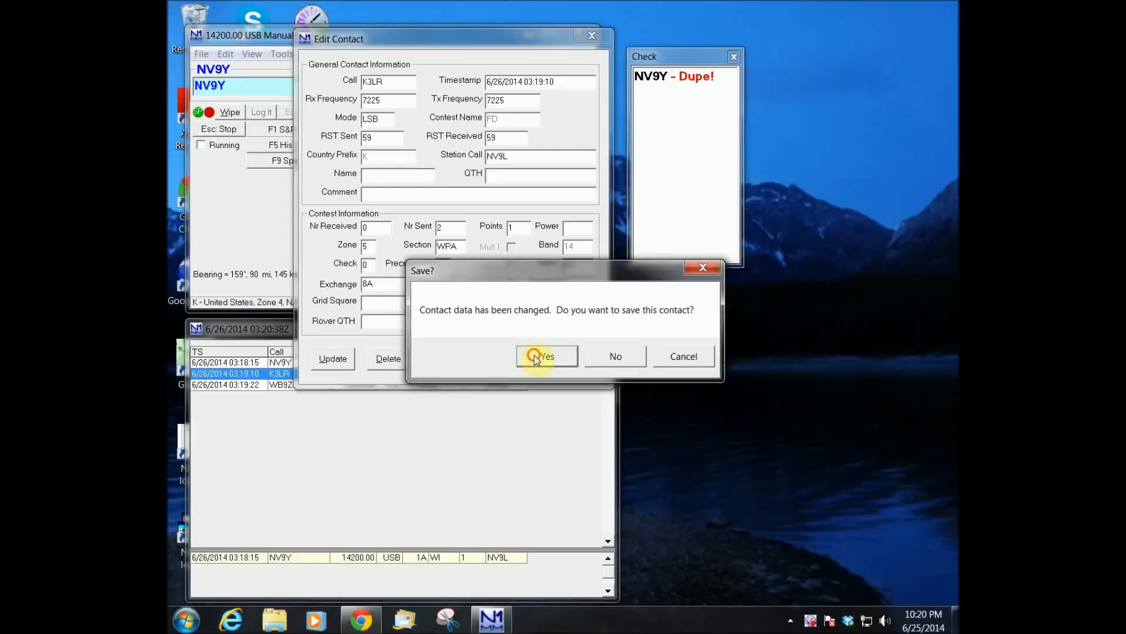
pyautogui.click(537, 354)
# Set the WB9Z contact's receive and transmit frequencies to 7225 and its mode to LSB, and update it
pyautogui.doubleClick(375, 100)
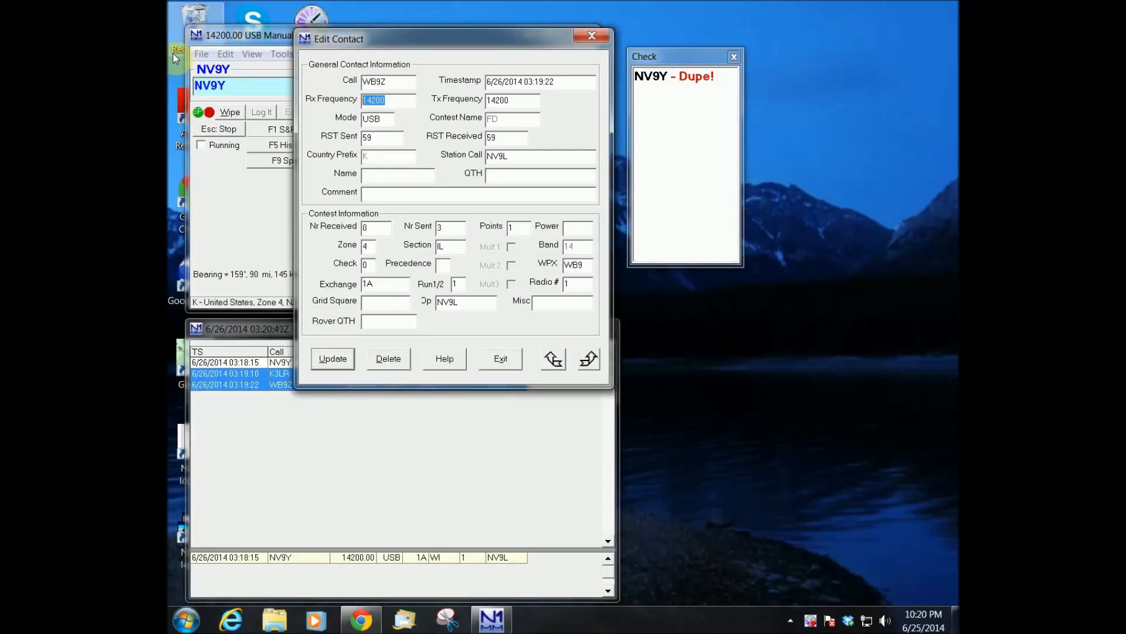
pyautogui.write('7225')
pyautogui.press('Tab')
pyautogui.write('7225')
pyautogui.write('L')
pyautogui.press('BackSpace')
pyautogui.press('BackSpace')
pyautogui.write('L')
pyautogui.click(332, 358)
pyautogui.click(322, 385)
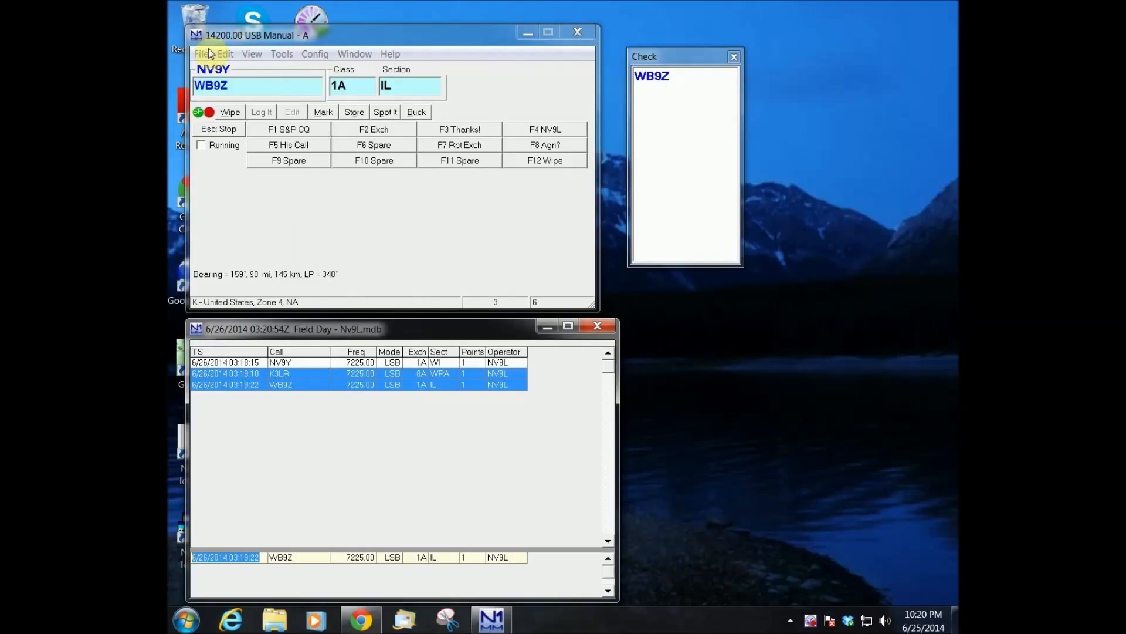
# Wipe the entry fields and switch the operating frequency to 7225 from the call field
pyautogui.click(265, 86)
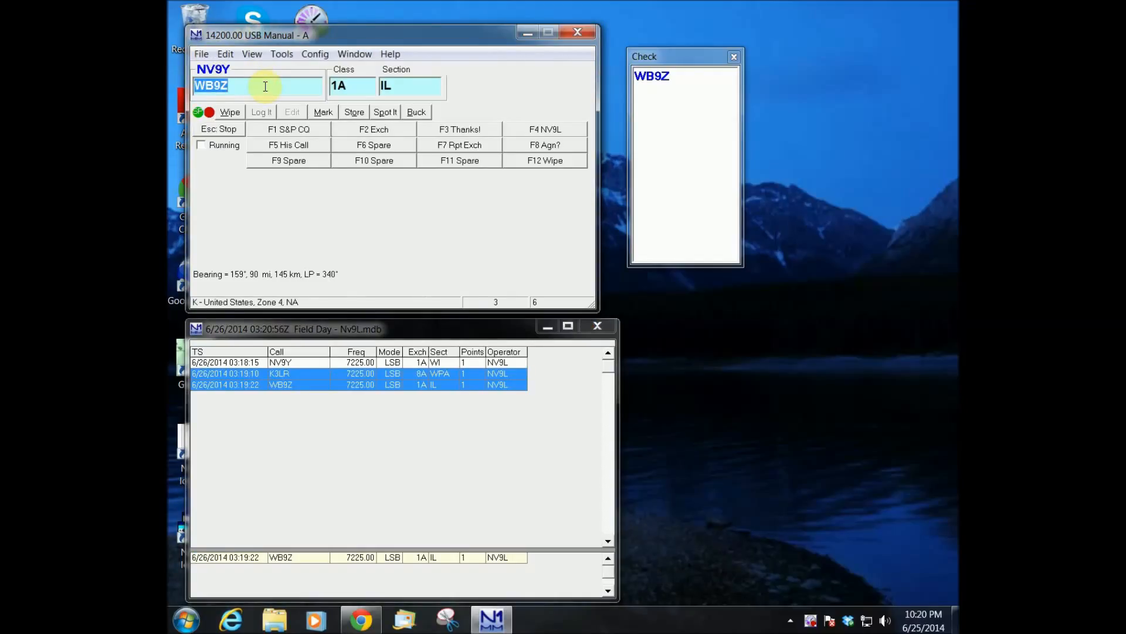
pyautogui.hotkey('alt', 'w')
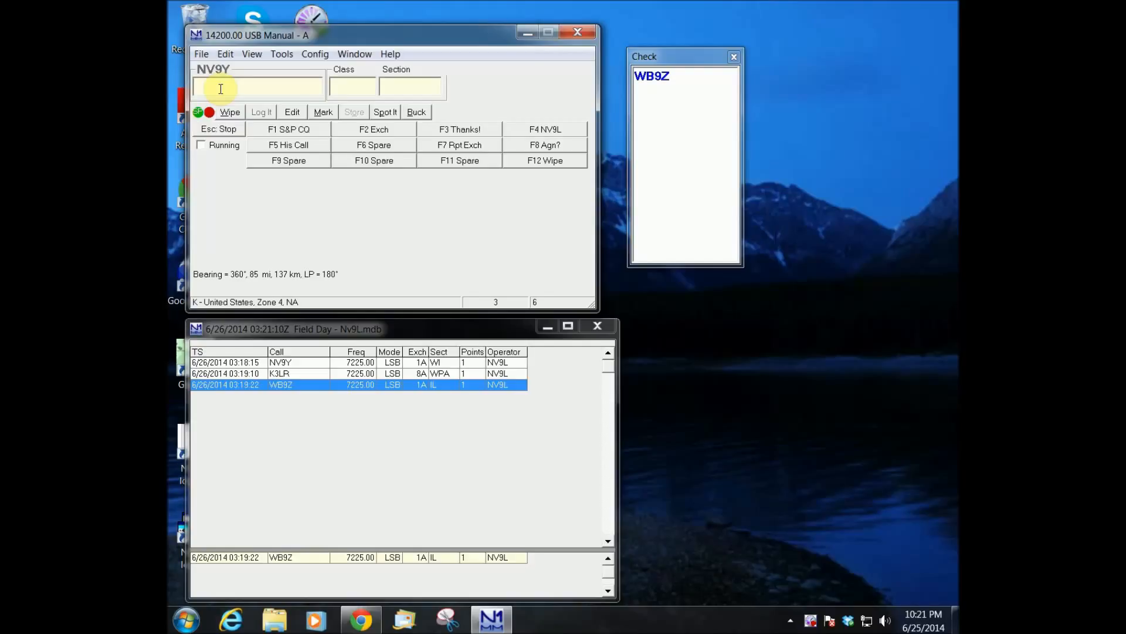
pyautogui.write('7')
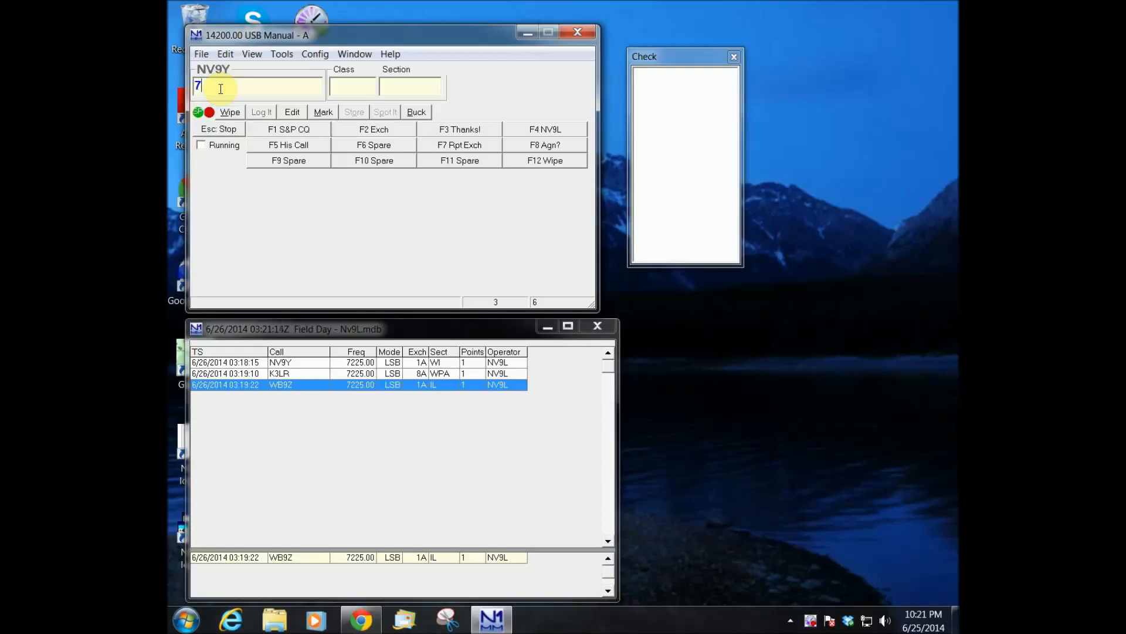
pyautogui.write('225')
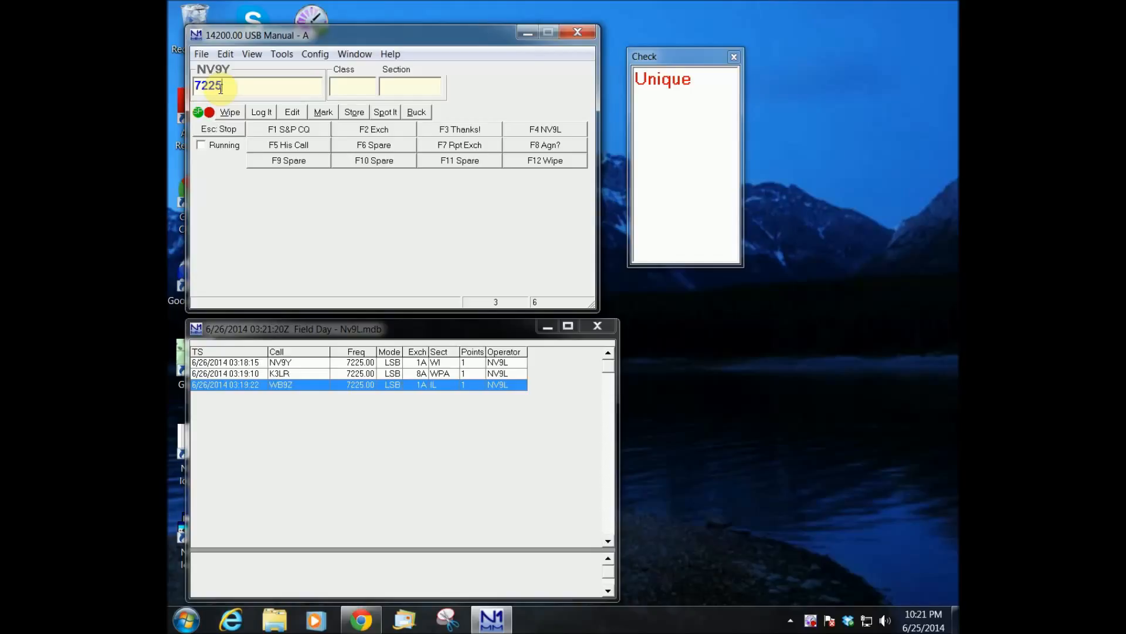
pyautogui.press('Return')
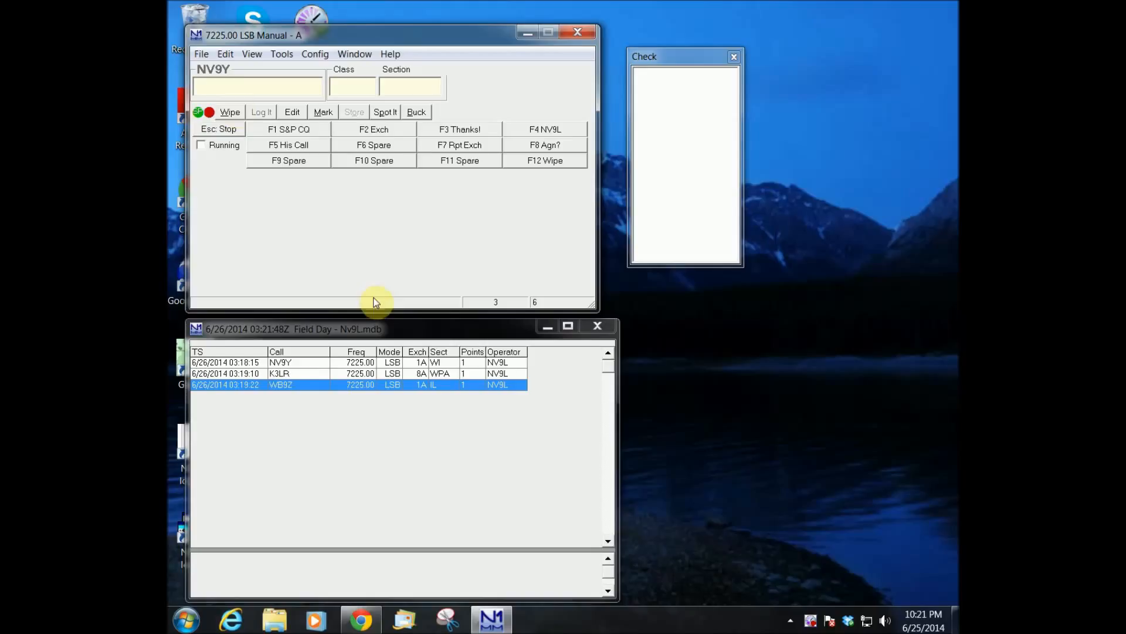
pyautogui.click(233, 90)
pyautogui.write('OPON')
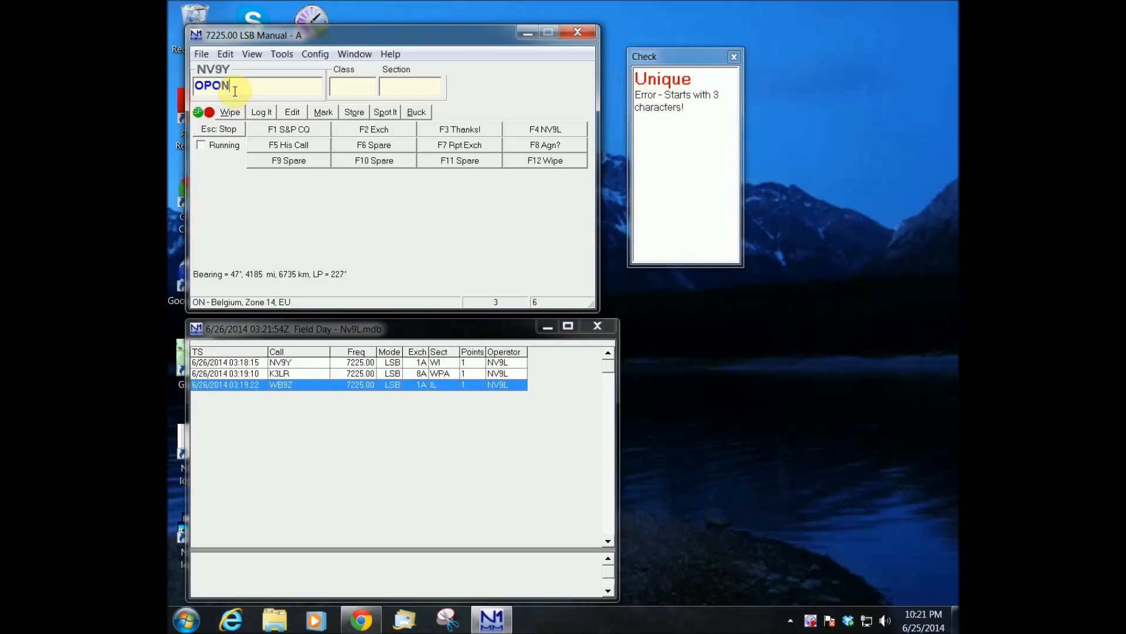
pyautogui.press('Return')
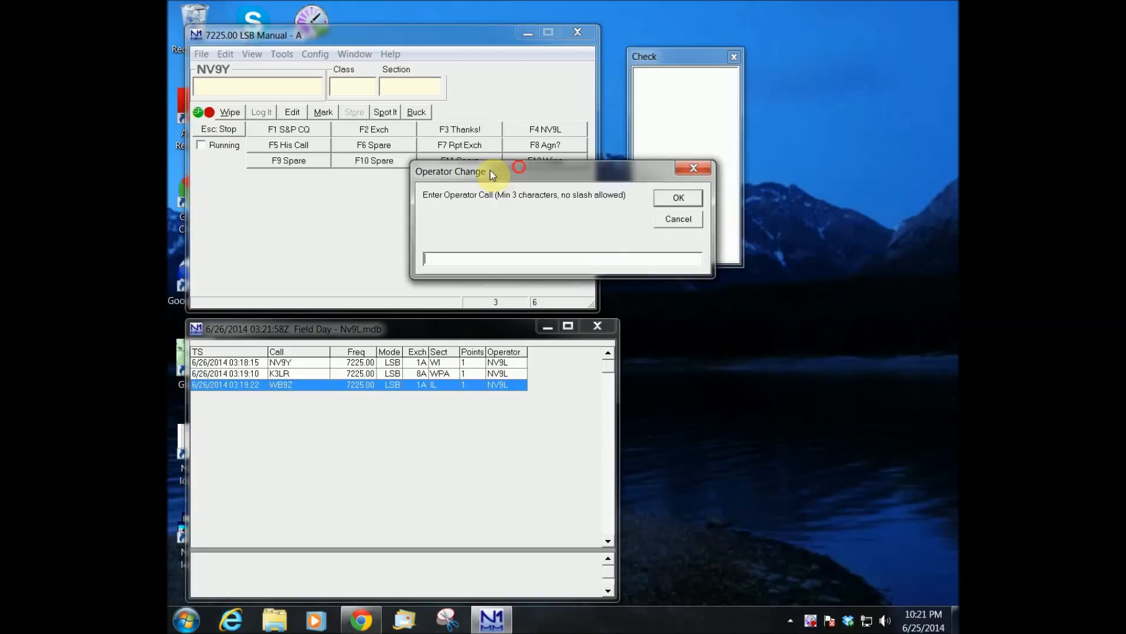
pyautogui.moveTo(535, 173); pyautogui.dragTo(462, 179)
pyautogui.click(401, 265)
pyautogui.write('k9eid')
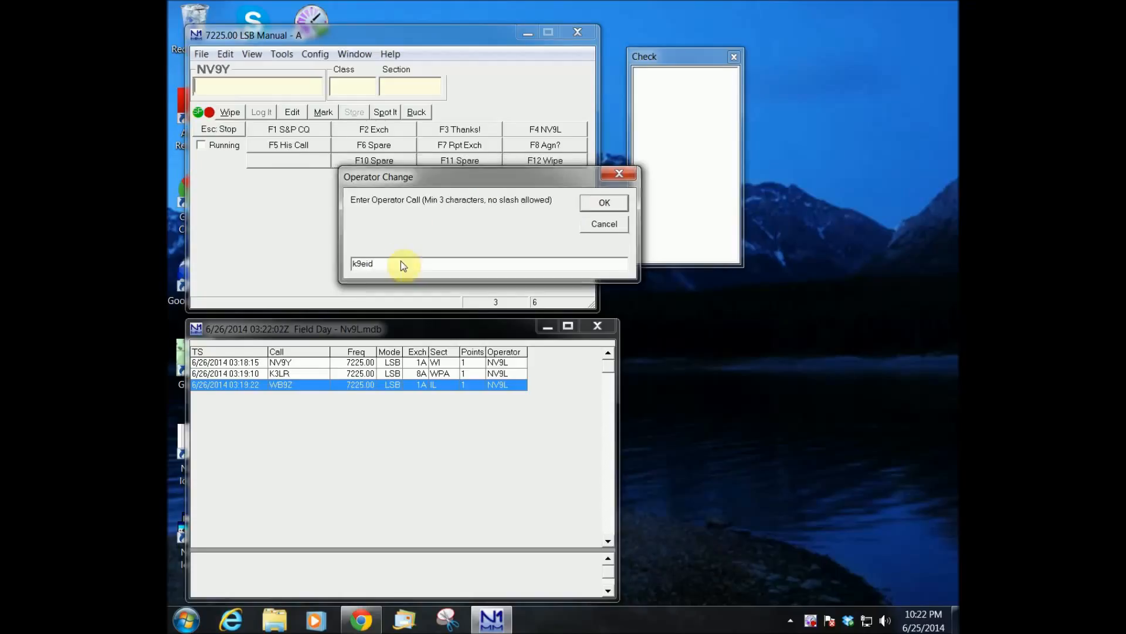
pyautogui.press('Return')
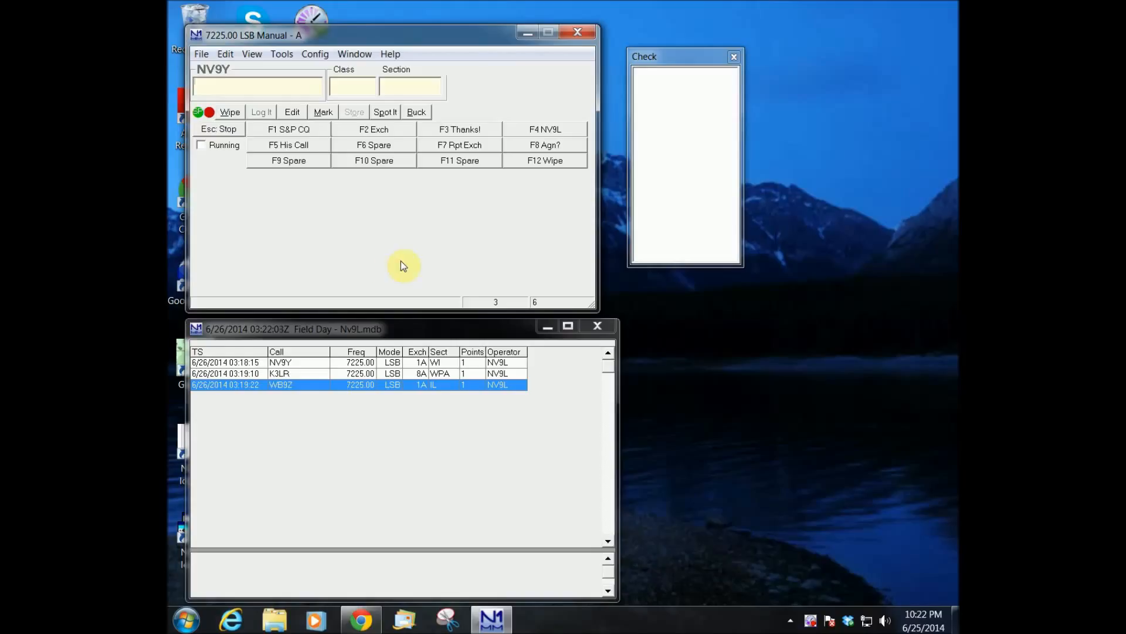
pyautogui.click(211, 84)
pyautogui.write('kc9k')
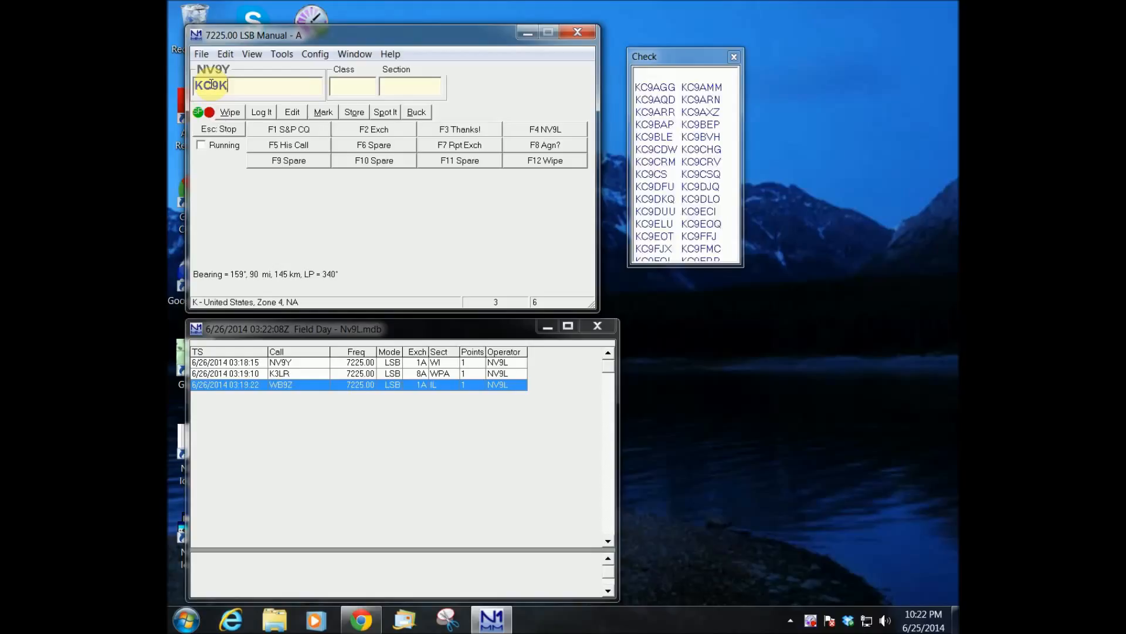
pyautogui.write('ir')
pyautogui.press('space')
pyautogui.write('1a')
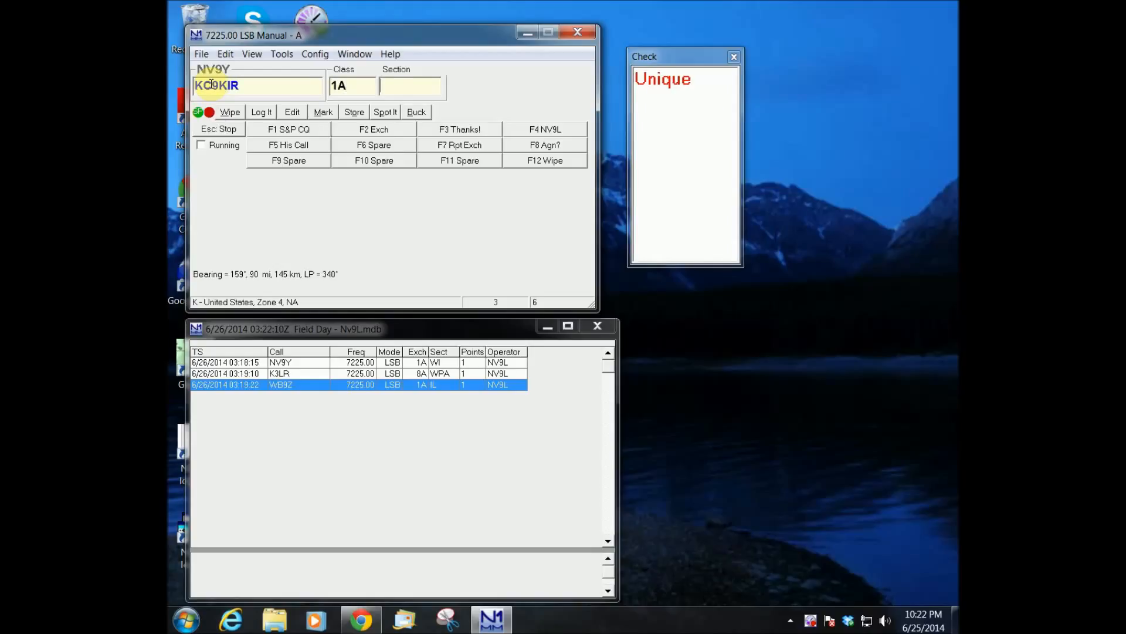
pyautogui.write('wi')
pyautogui.press('Return')
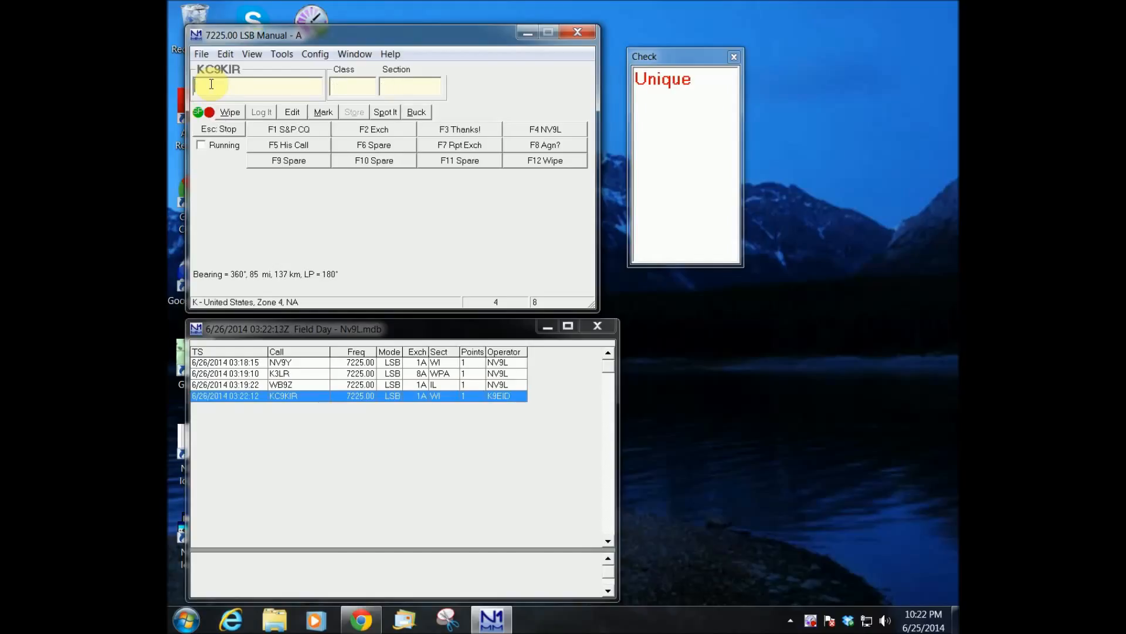
pyautogui.click(513, 396)
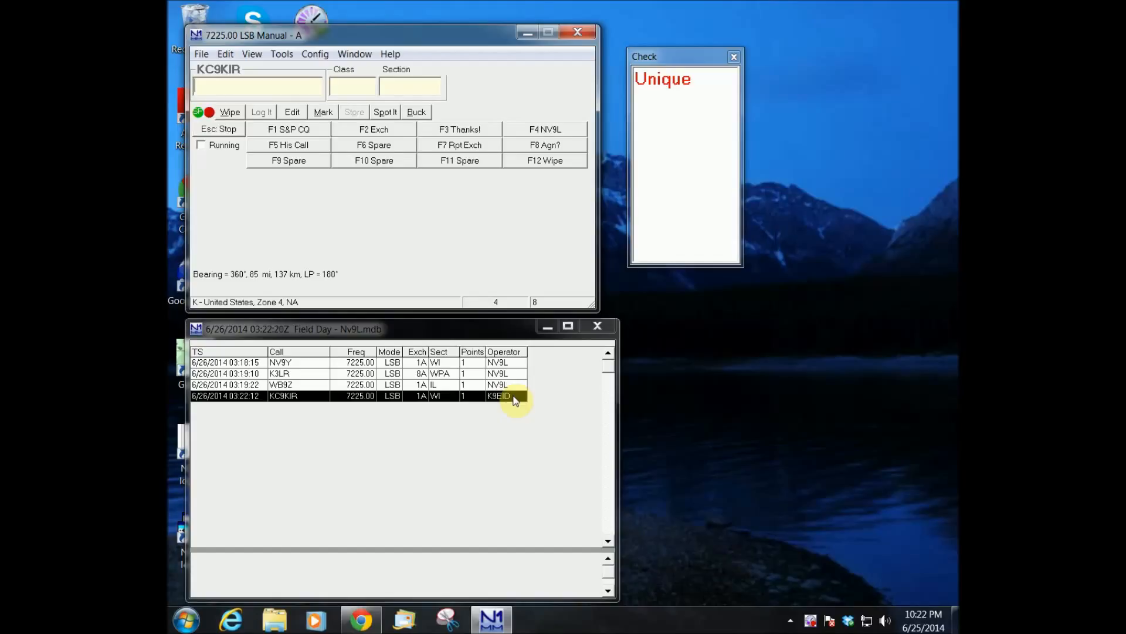
# Show the Info window and place it beside the log, with the Check window moved up above it
pyautogui.click(365, 54)
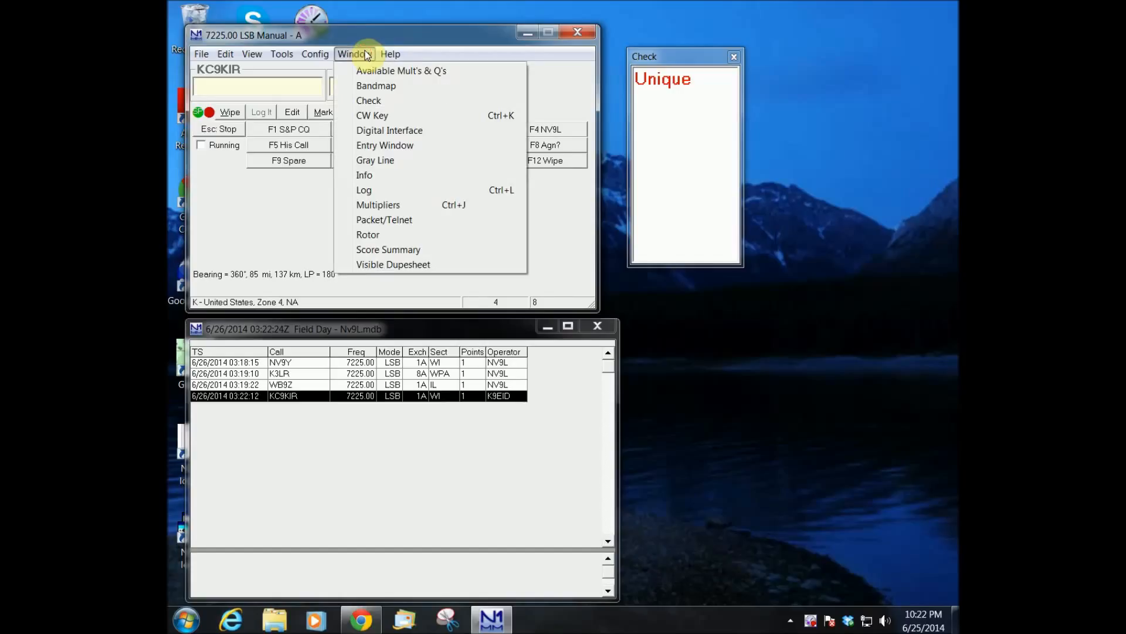
pyautogui.click(387, 174)
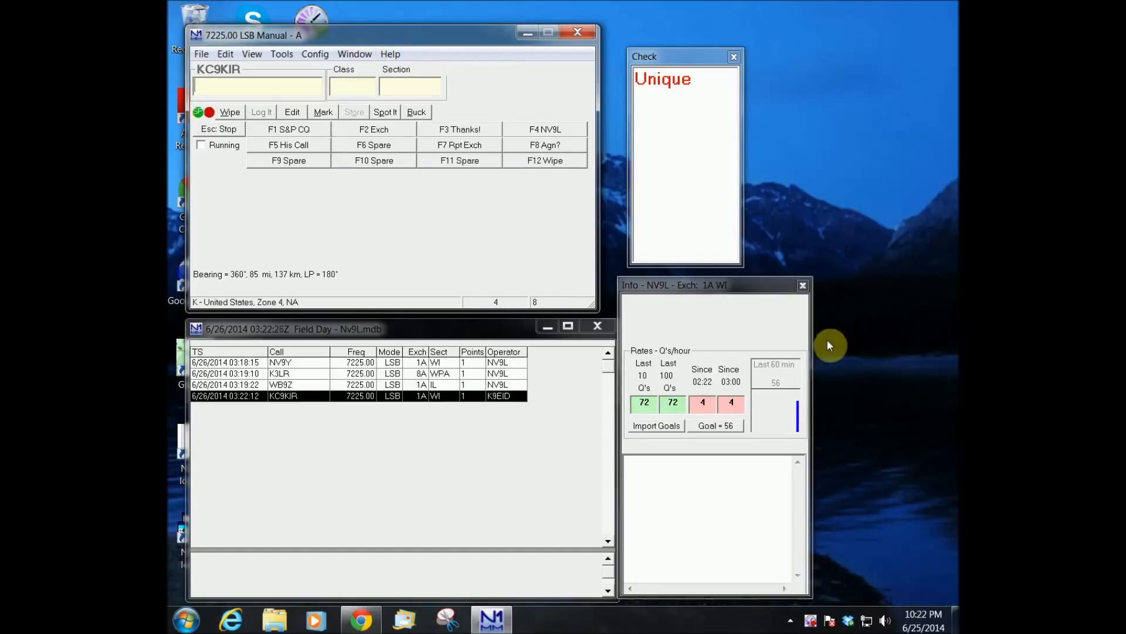
pyautogui.moveTo(675, 62); pyautogui.dragTo(674, 40)
pyautogui.moveTo(715, 282); pyautogui.dragTo(745, 274)
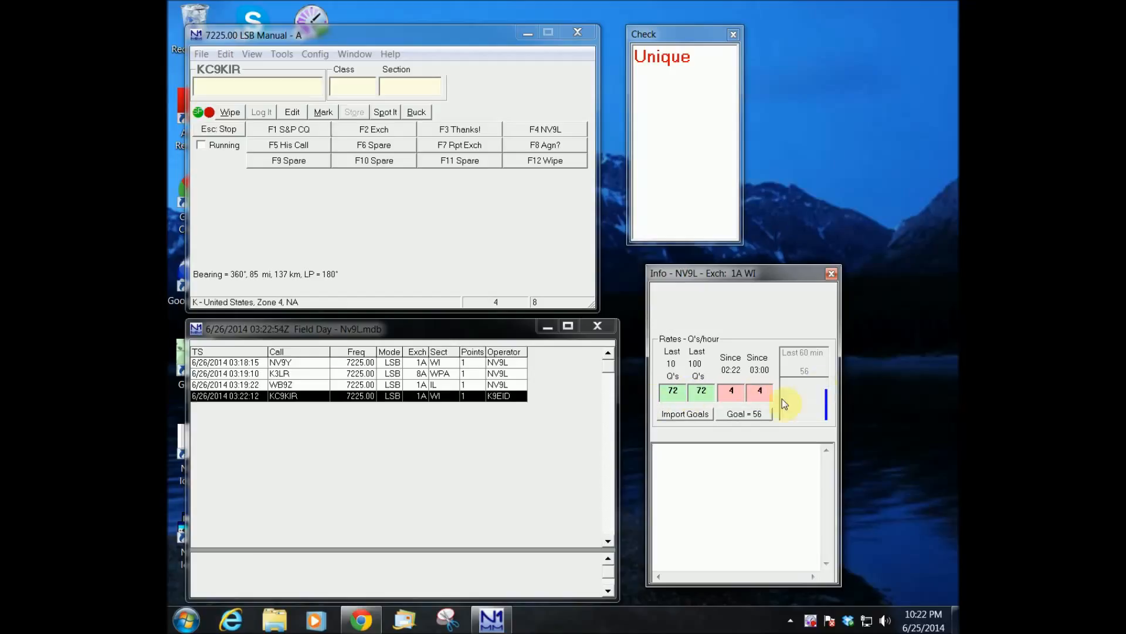
pyautogui.click(672, 455)
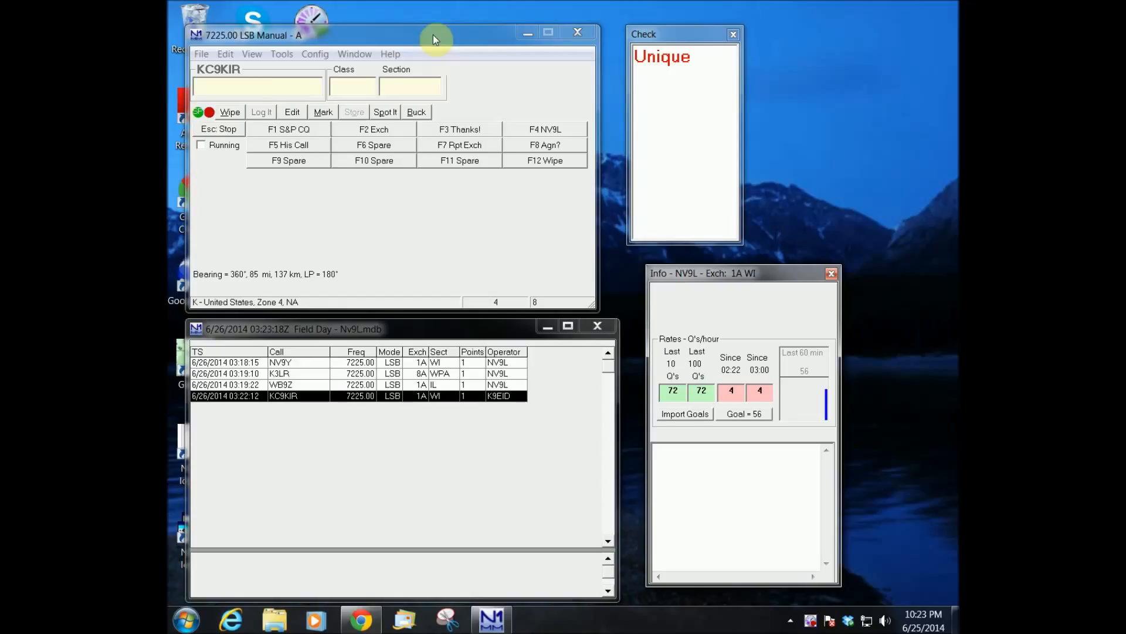
pyautogui.click(247, 90)
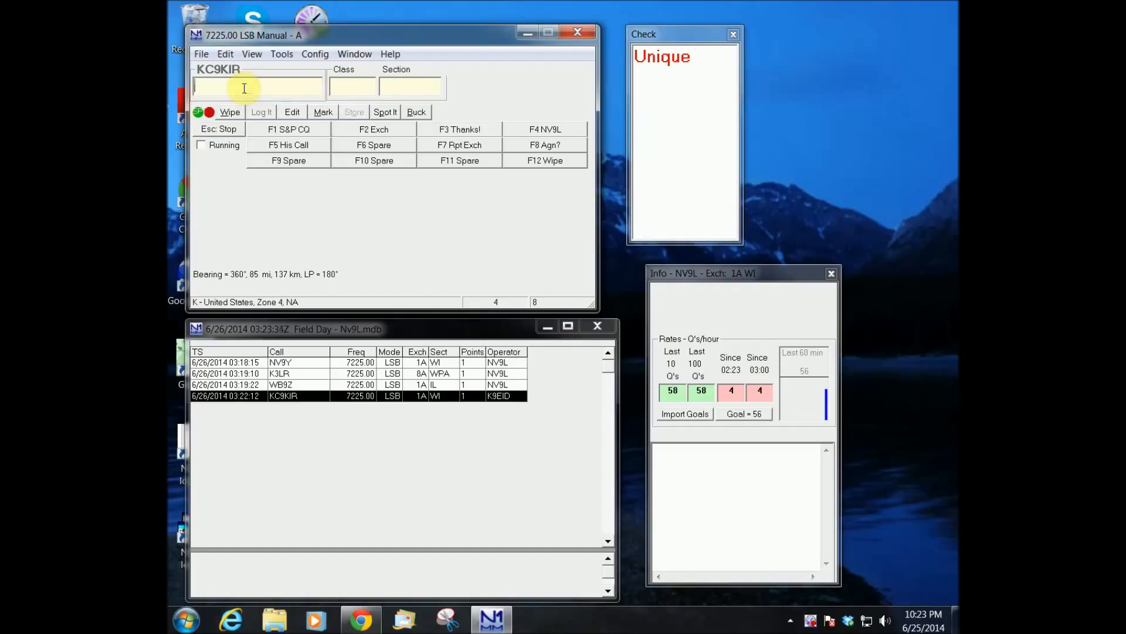
pyautogui.write('KC9')
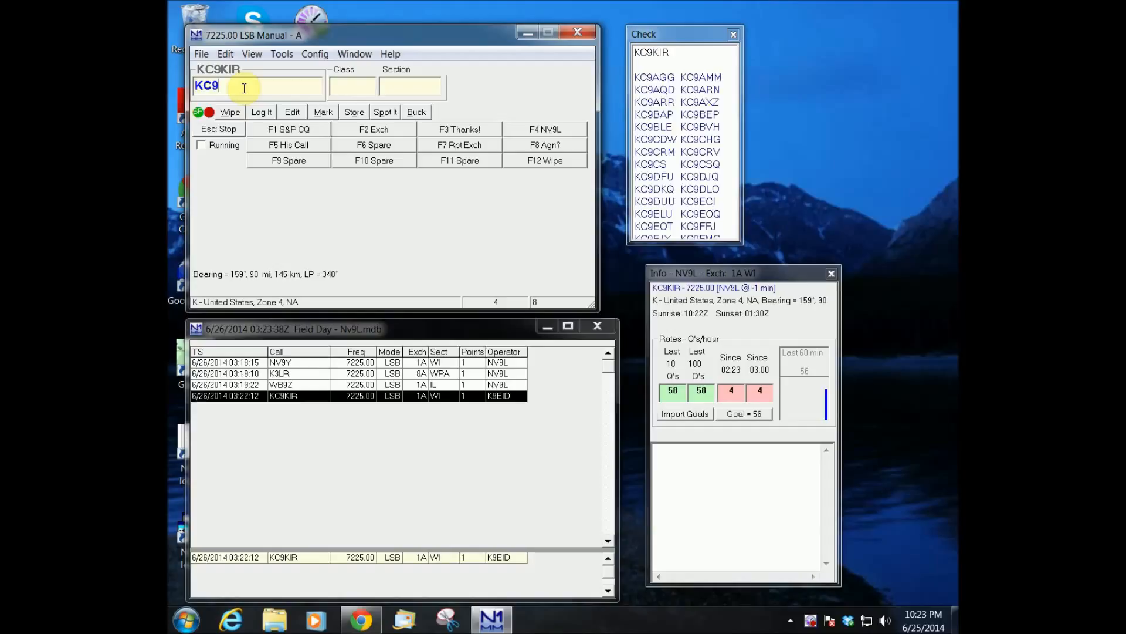
pyautogui.write('KIB')
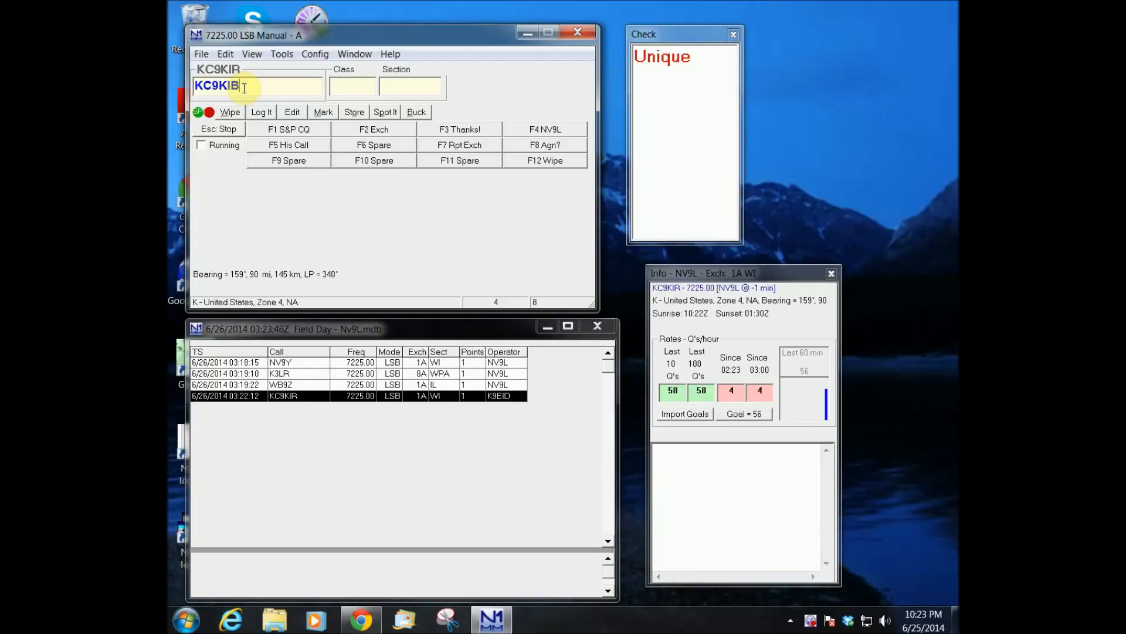
pyautogui.press('BackSpace')
pyautogui.press('BackSpace')
pyautogui.press('BackSpace')
pyautogui.press('BackSpace')
pyautogui.press('BackSpace')
pyautogui.press('BackSpace')
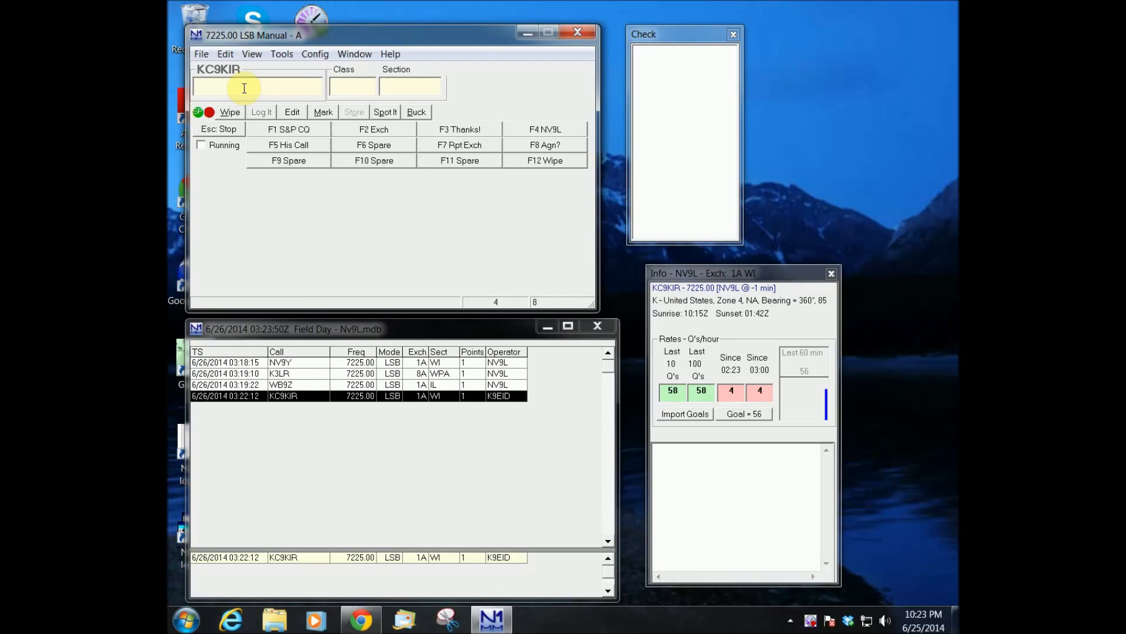
pyautogui.write('KC9KIB')
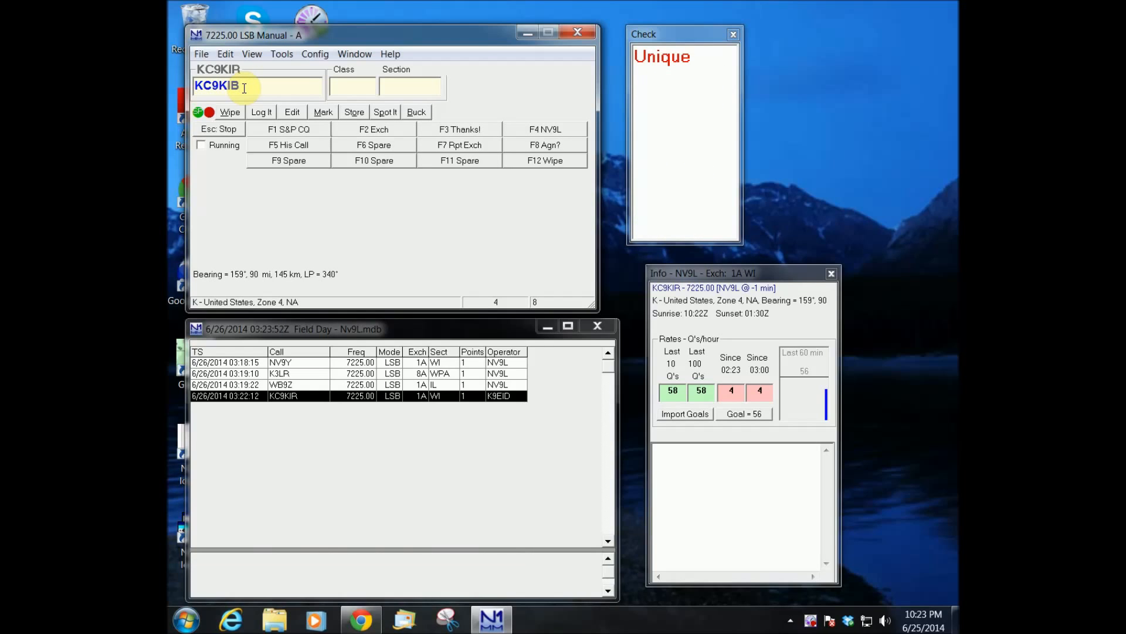
pyautogui.hotkey('alt', 'w')
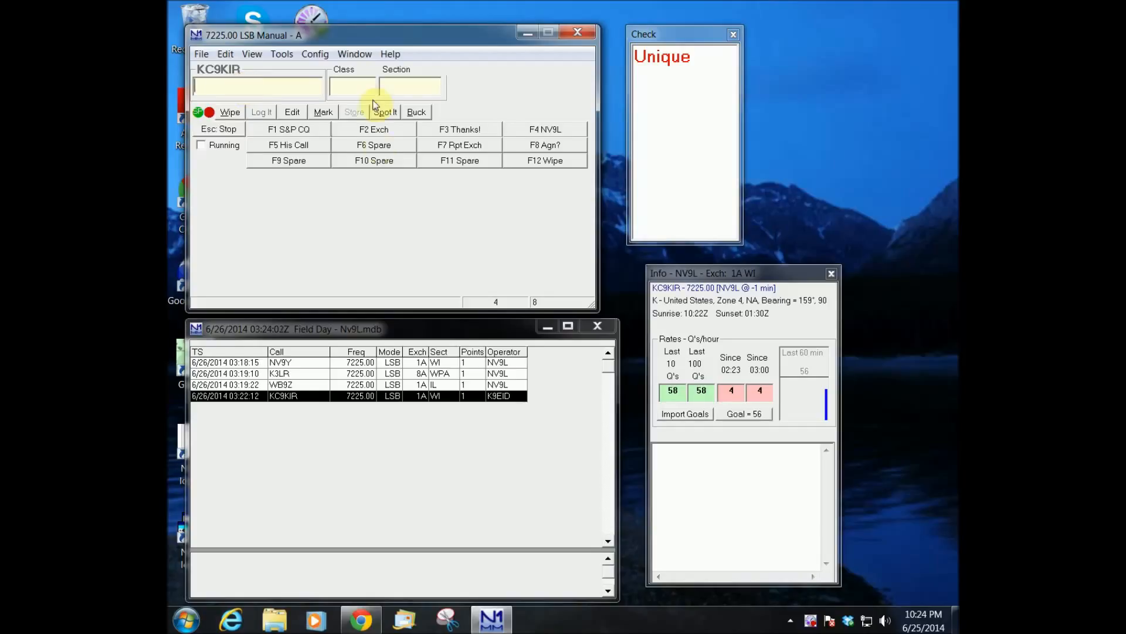
# Generate the Cabrillo file NV9L.LOG, accepting the sent exchange and the entry category, and open the exported file for editing
pyautogui.click(199, 54)
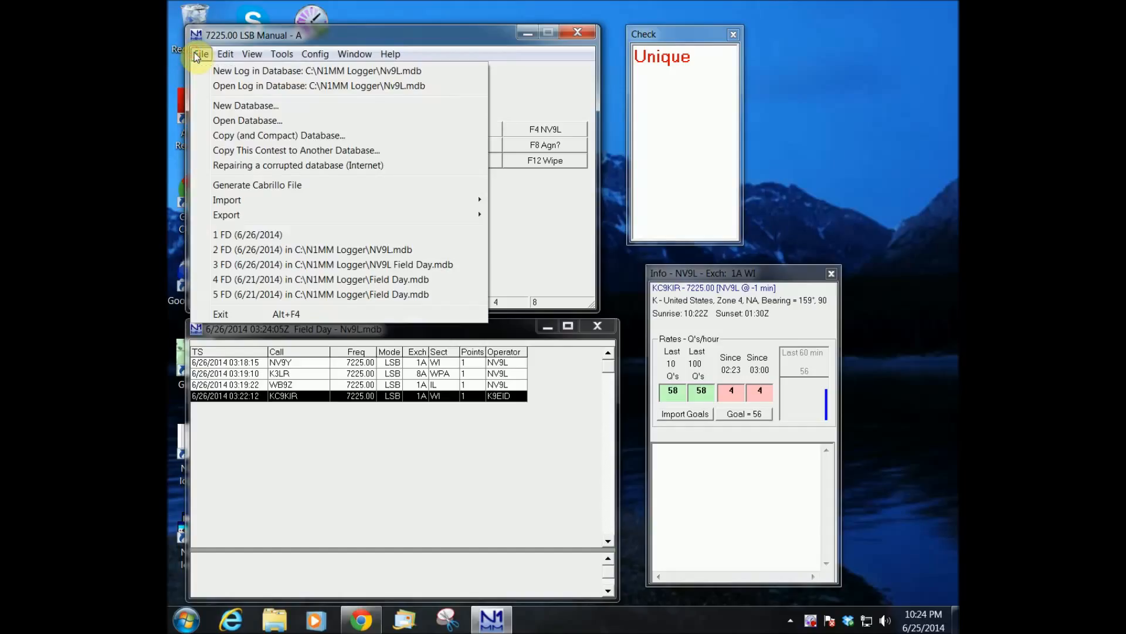
pyautogui.click(238, 187)
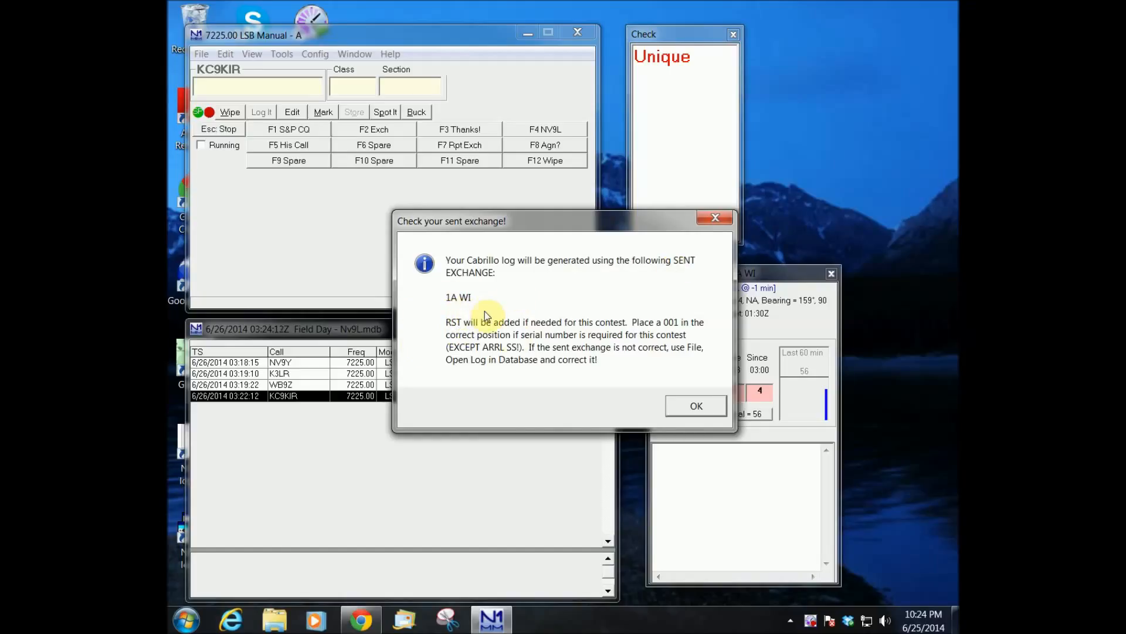
pyautogui.click(694, 411)
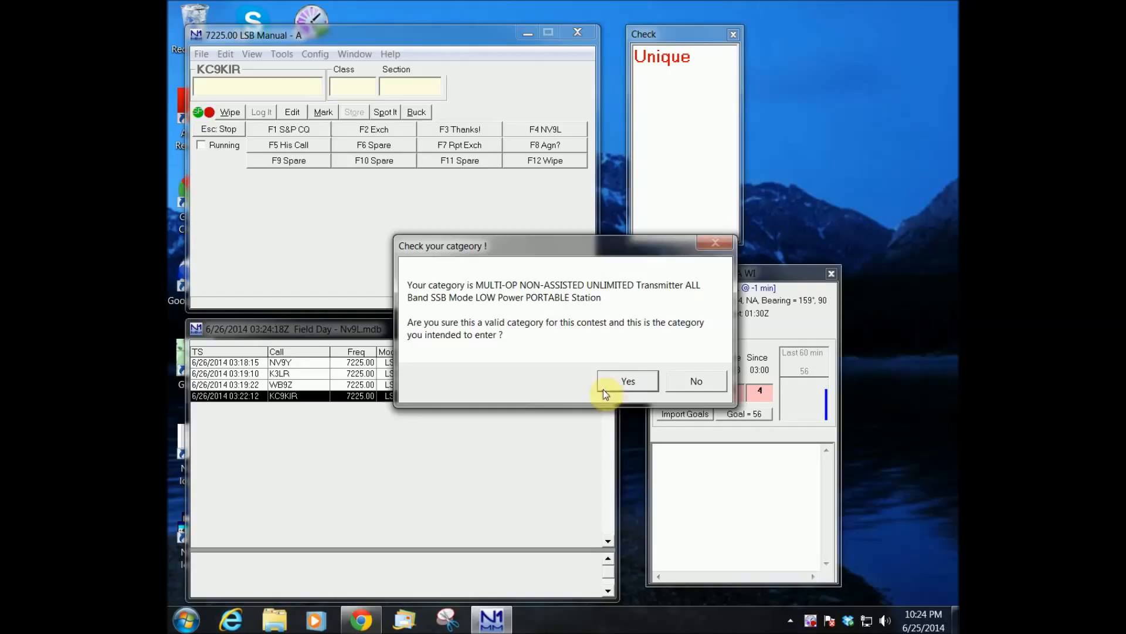
pyautogui.click(628, 382)
pyautogui.click(572, 374)
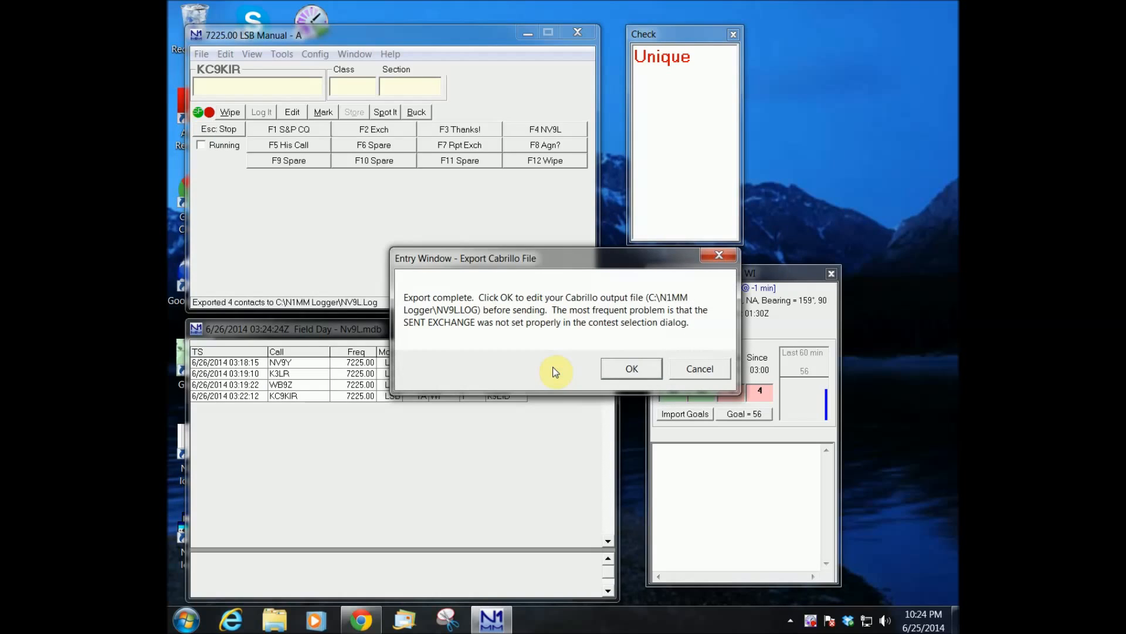
pyautogui.click(636, 368)
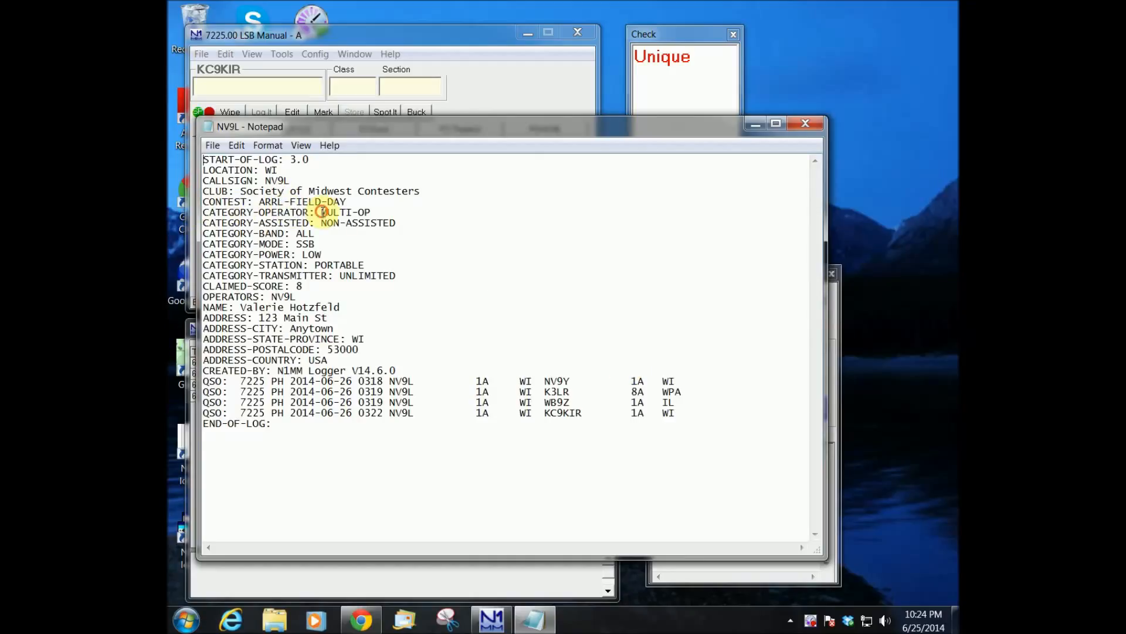
# Change the CATEGORY-OPERATOR value in the Cabrillo file to single-op and close the file
pyautogui.moveTo(322, 212); pyautogui.dragTo(387, 215)
pyautogui.write('single-op')
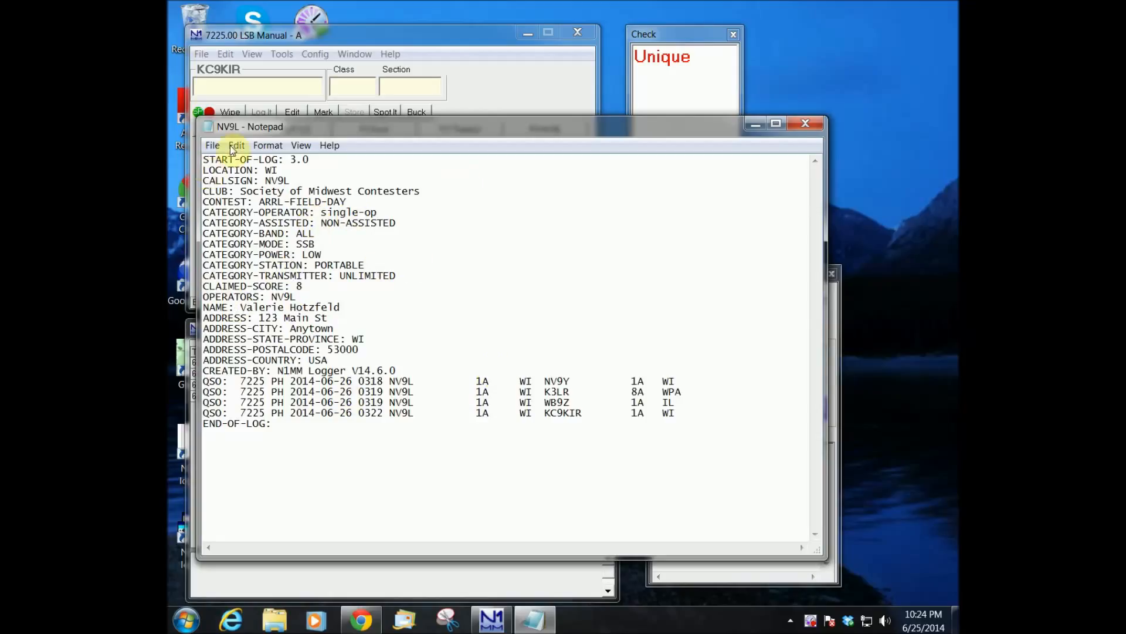
pyautogui.click(212, 144)
pyautogui.click(635, 314)
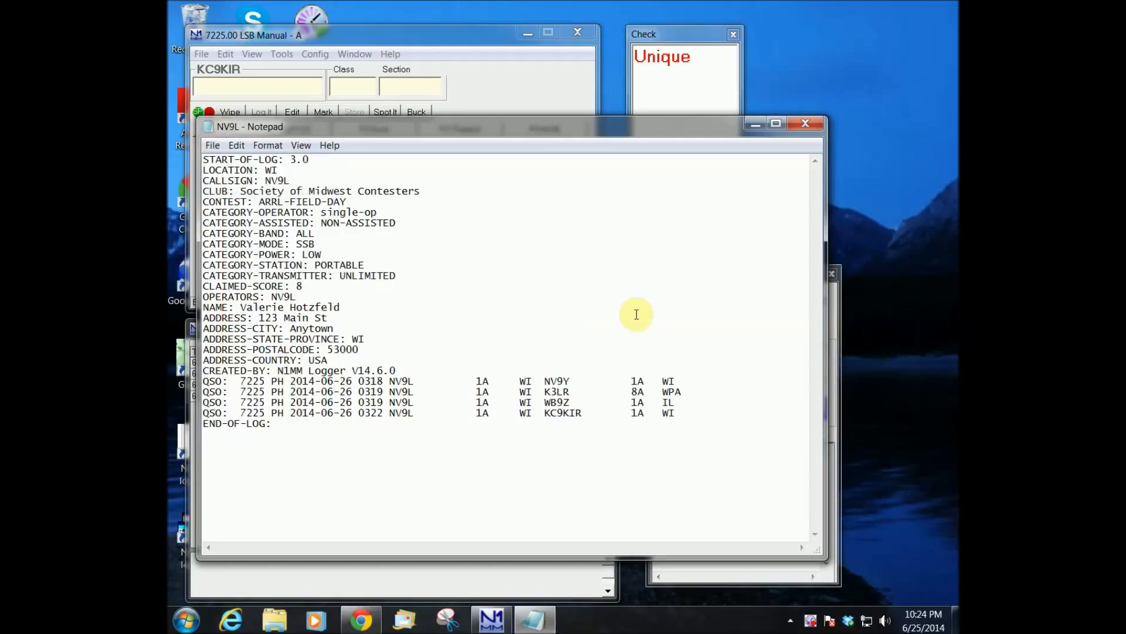
pyautogui.click(814, 123)
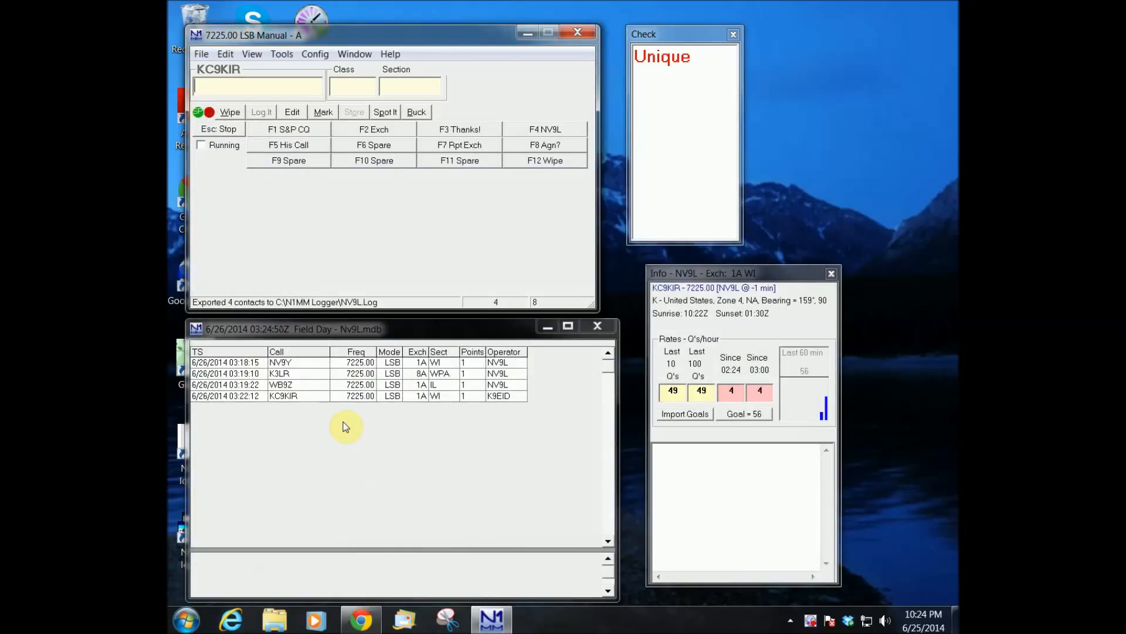